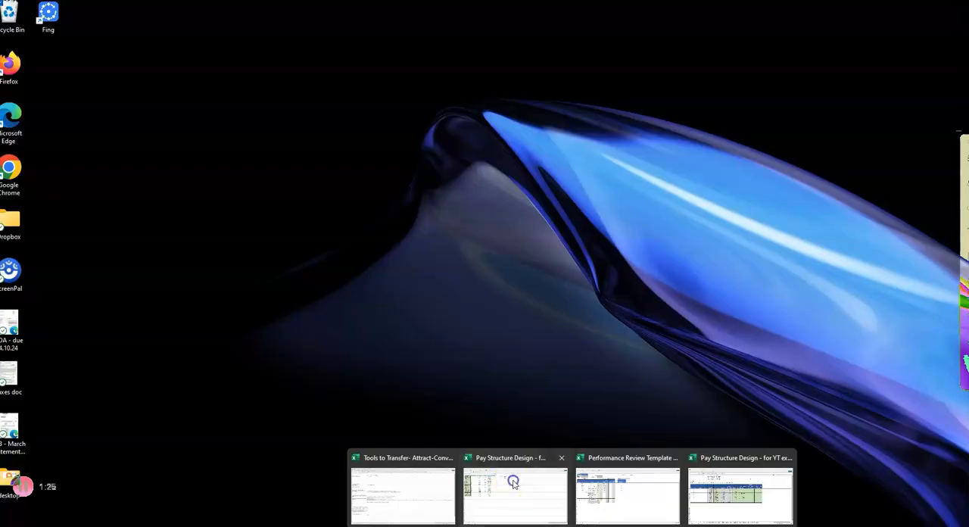
Switch to the Pay Structure Design workbook in Excel and review the pay structure table, particularly grades D through H.
left_click(552, 521)
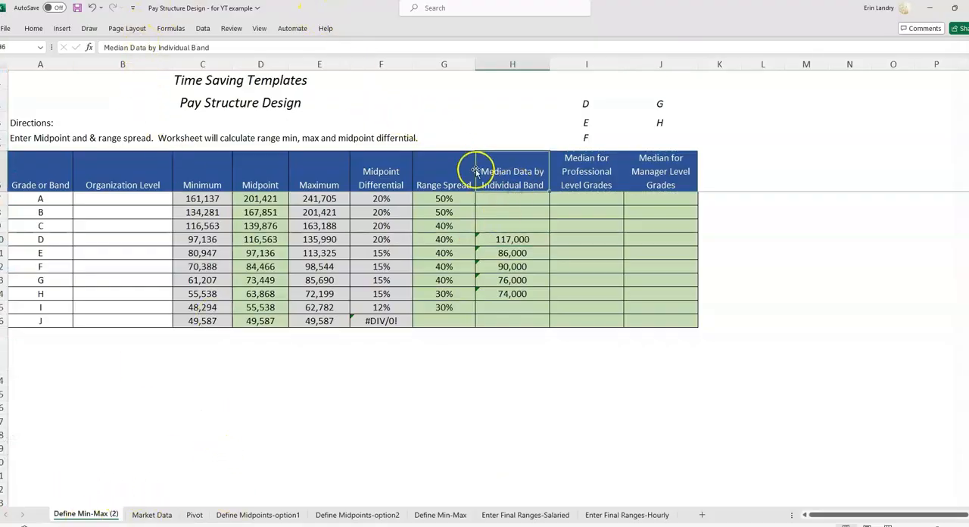
left_click_drag(36, 184, 439, 318)
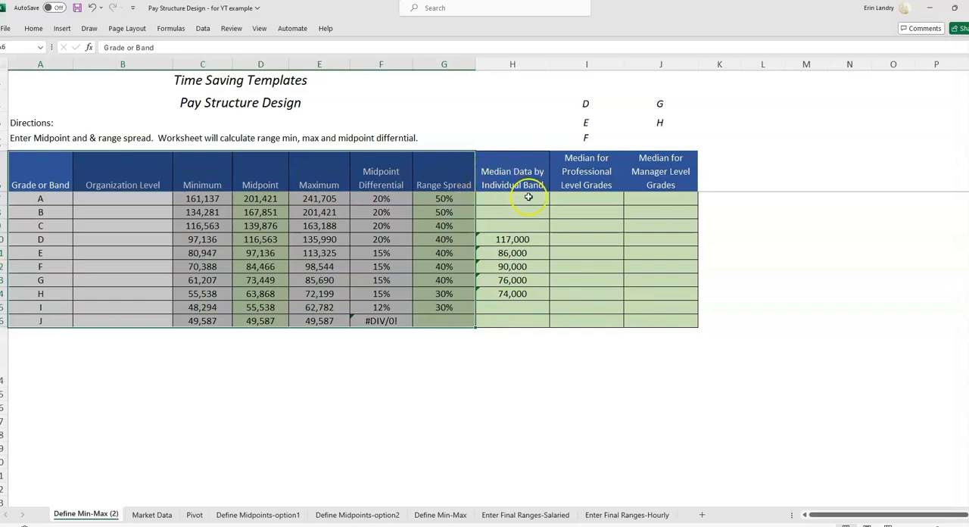
left_click(532, 238)
left_click(37, 240)
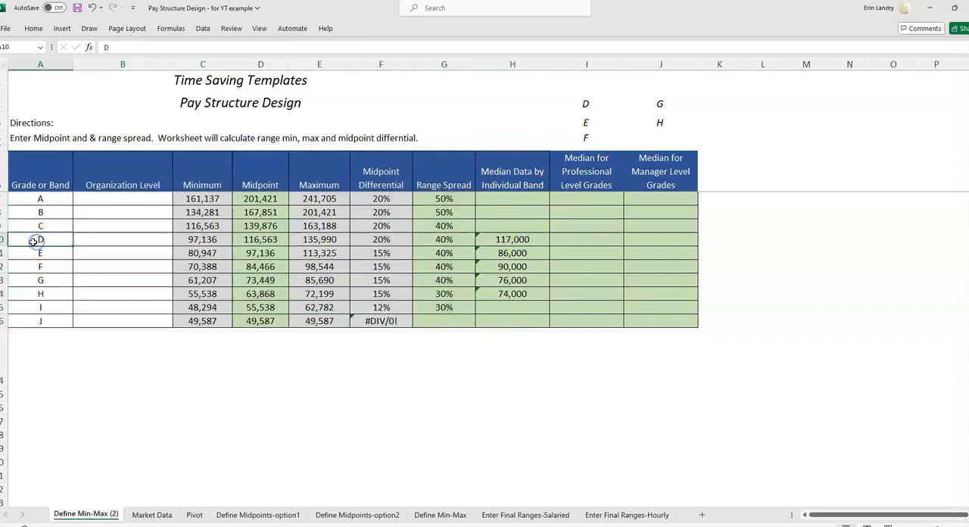
left_click(43, 254)
double_click(57, 275)
left_click(59, 295)
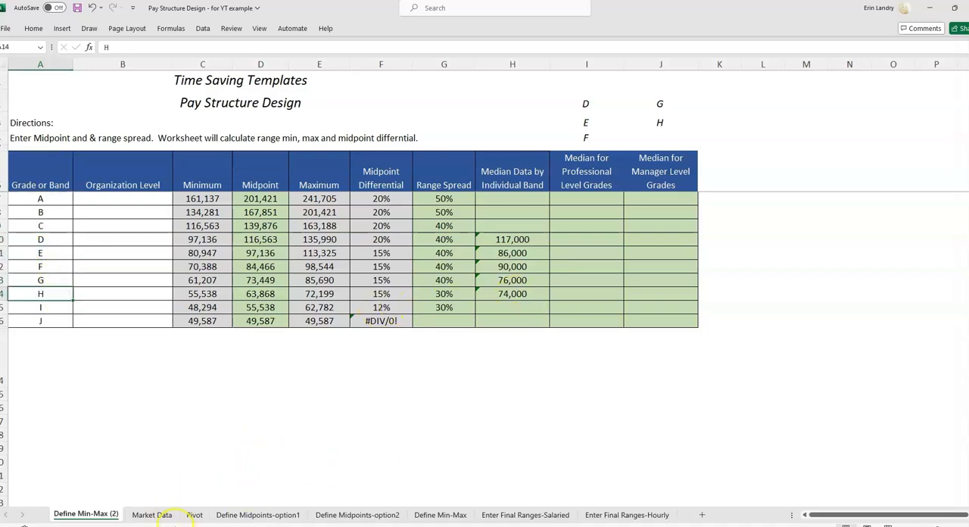
Review the 50th Percentile column on the Market Data sheet and the overall MEDIAN(C:C) formula in E1.
left_click(152, 515)
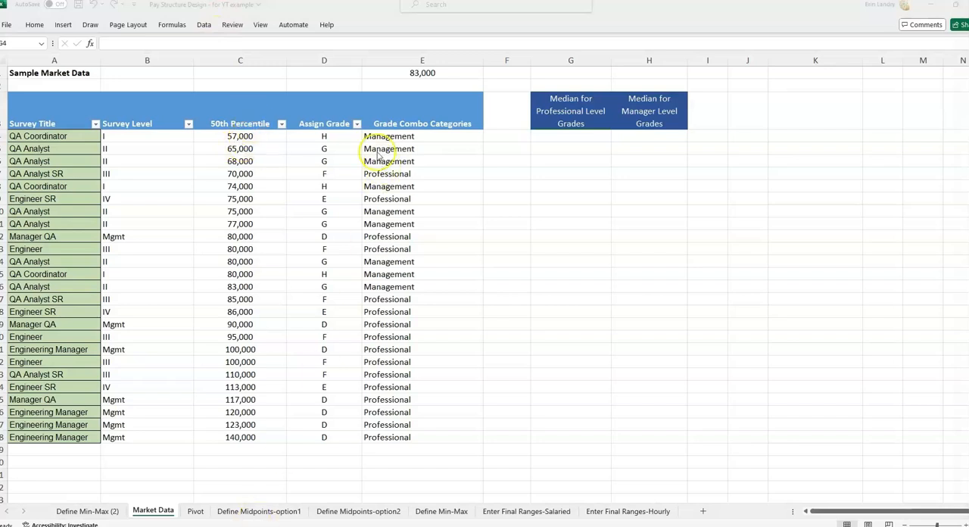
left_click(249, 106)
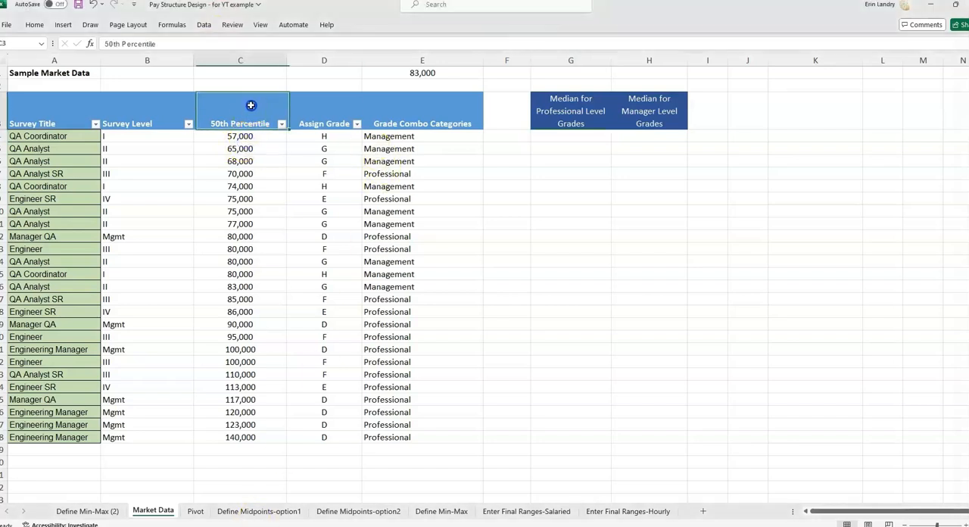
left_click(253, 53)
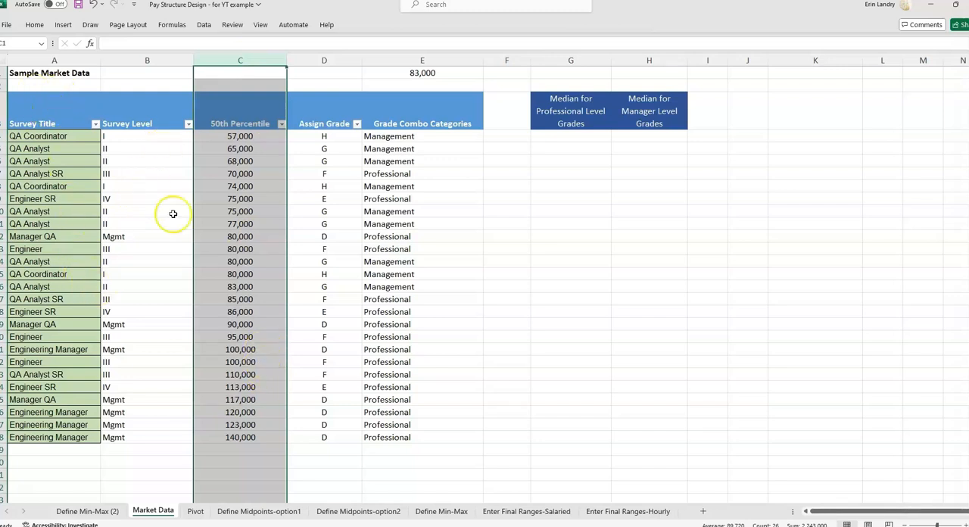
left_click(337, 149)
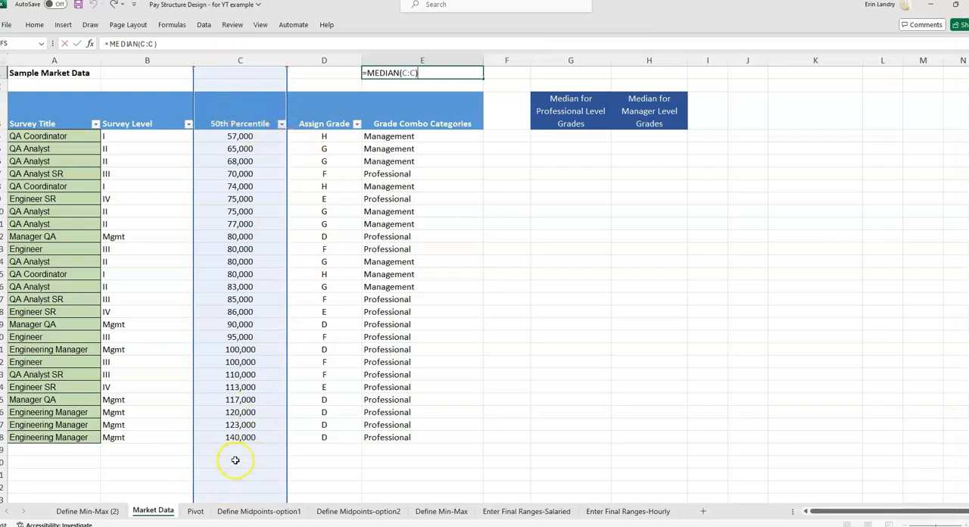
key("ctrl+Return")
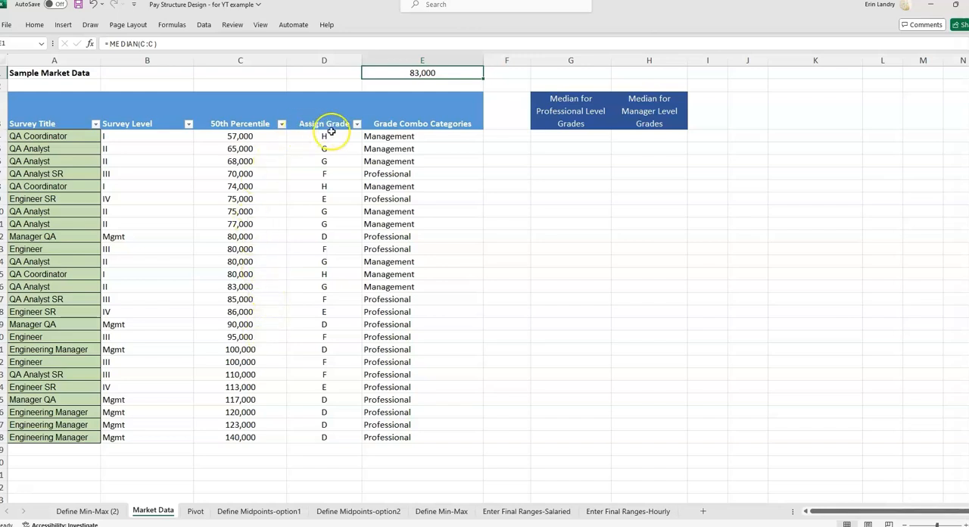
left_click(281, 123)
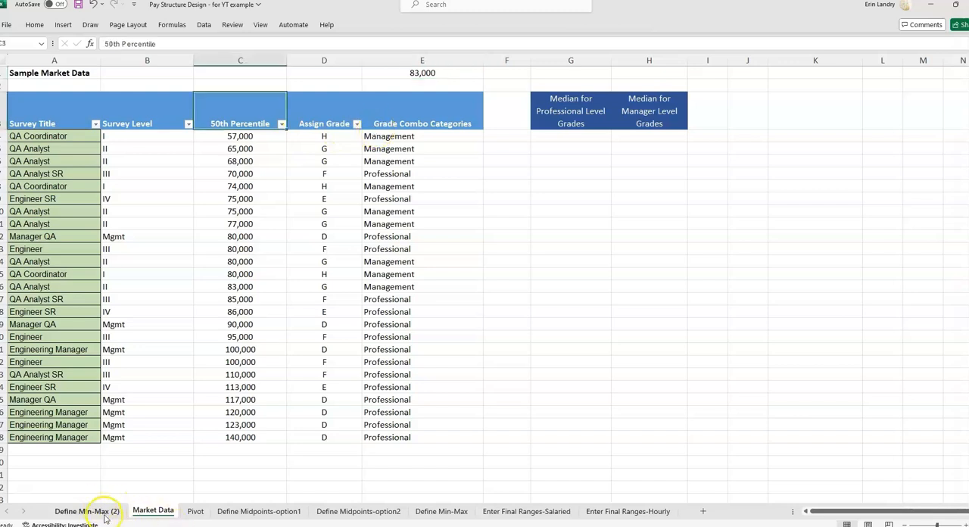
left_click(309, 136)
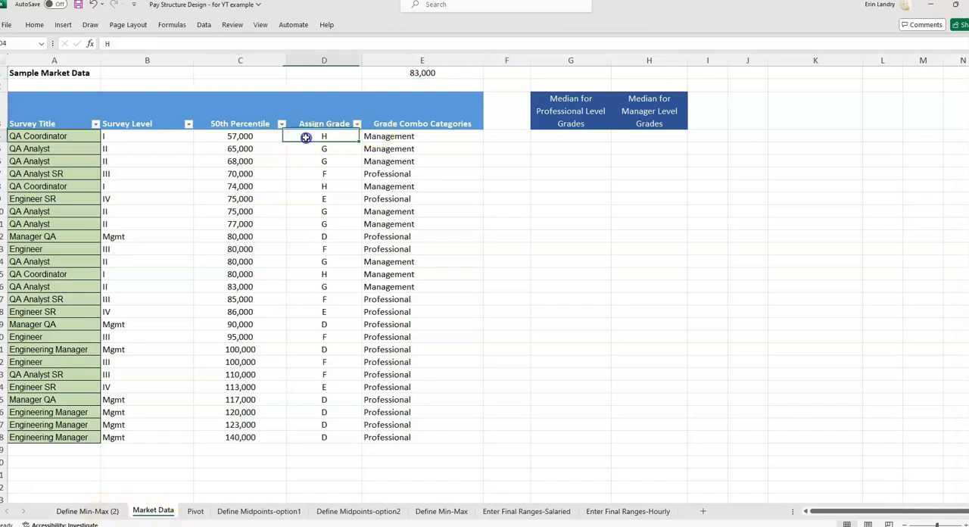
Filter the market data to Assign Grade D and examine the filtered 50th Percentile values.
left_click(356, 124)
left_click(253, 262)
left_click(254, 270)
left_click(316, 356)
left_click(313, 173)
left_click_drag(252, 136, 267, 209)
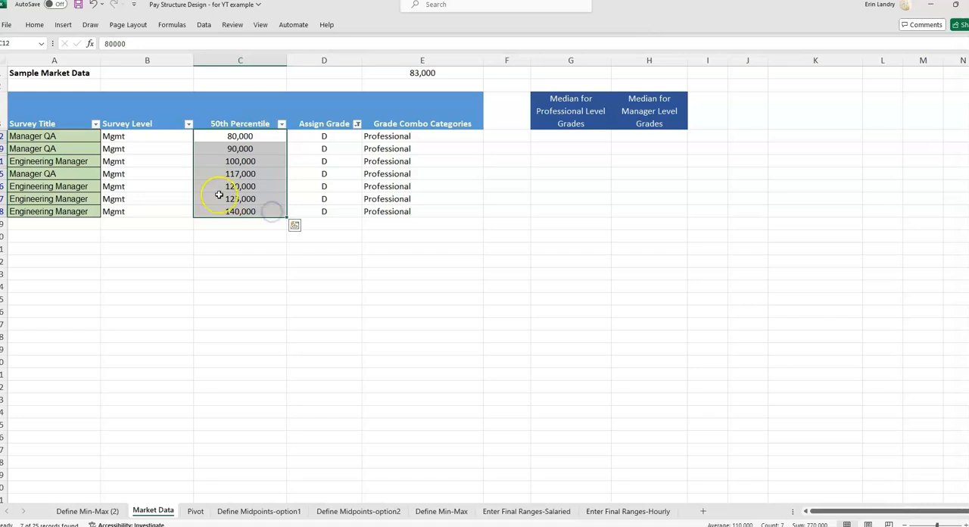
Examine the Define Min-Max (2) rows for grades D to H, the median formula in H10, and the D, E and F group.
left_click(104, 513)
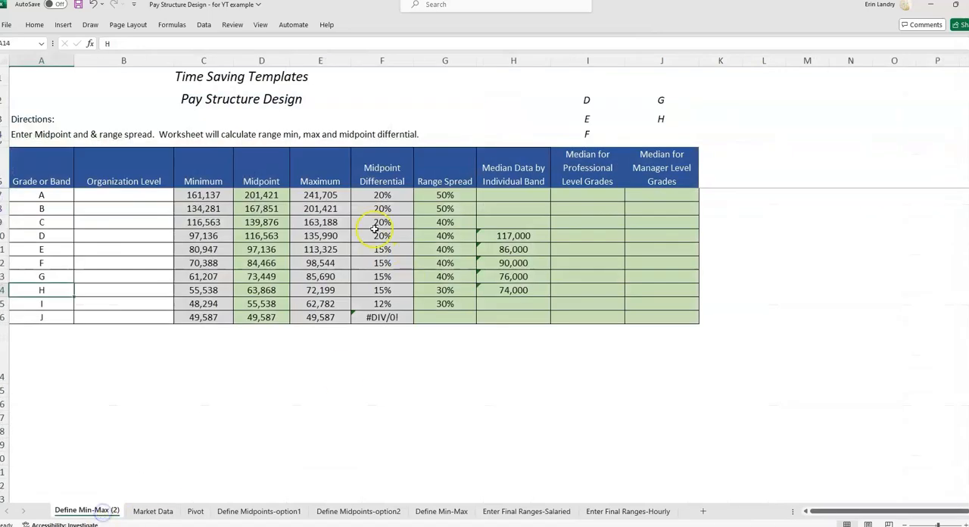
left_click_drag(34, 235, 535, 289)
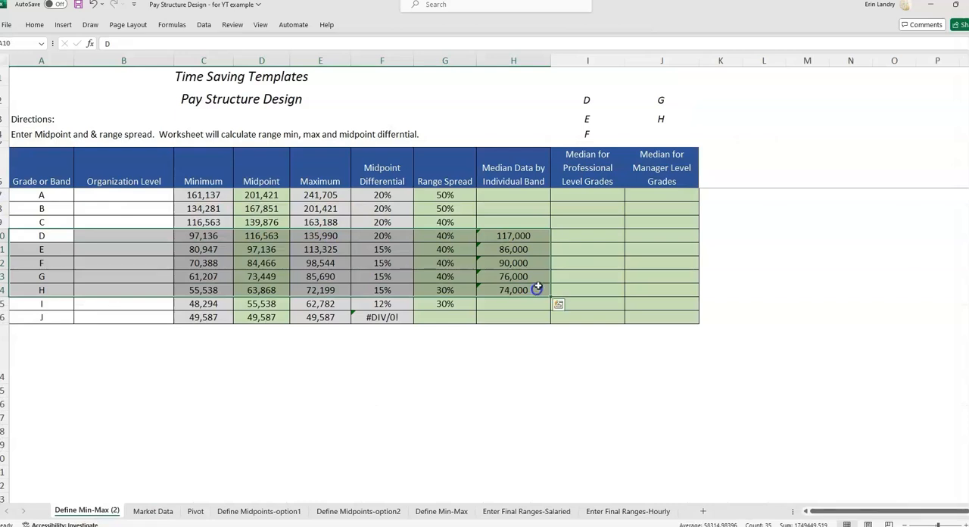
left_click(494, 235)
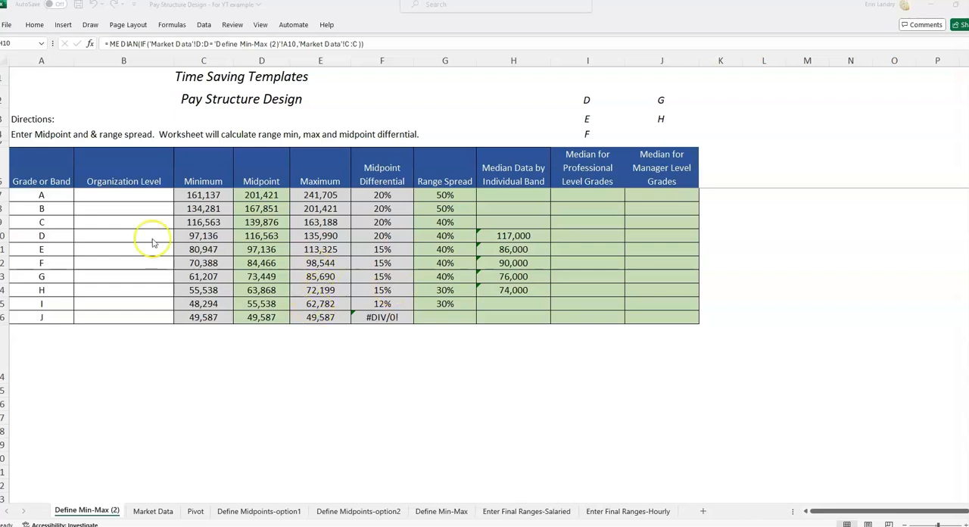
left_click_drag(42, 235, 54, 262)
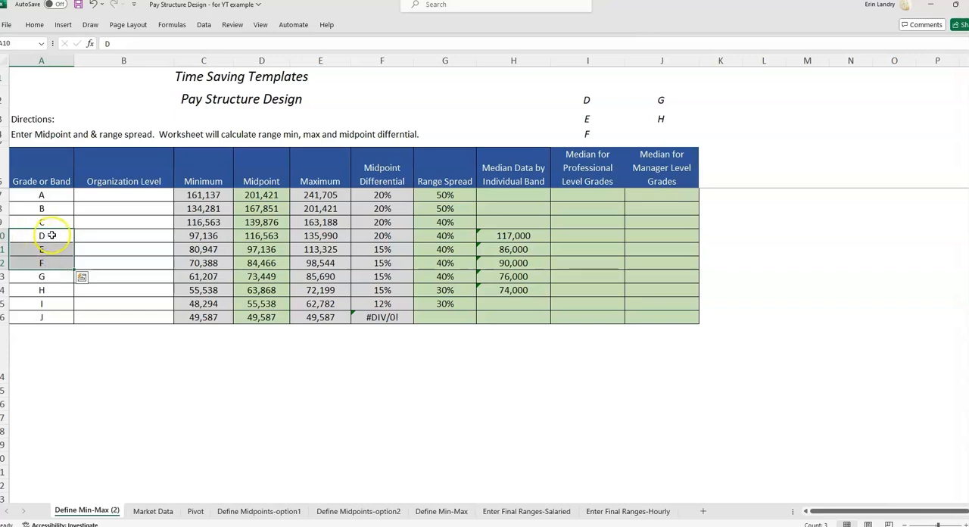
left_click_drag(53, 236, 52, 263)
Extend the Market Data Assign Grade filter to D, E and F, and examine the filtered 50th Percentile values.
left_click(165, 513)
left_click(251, 104)
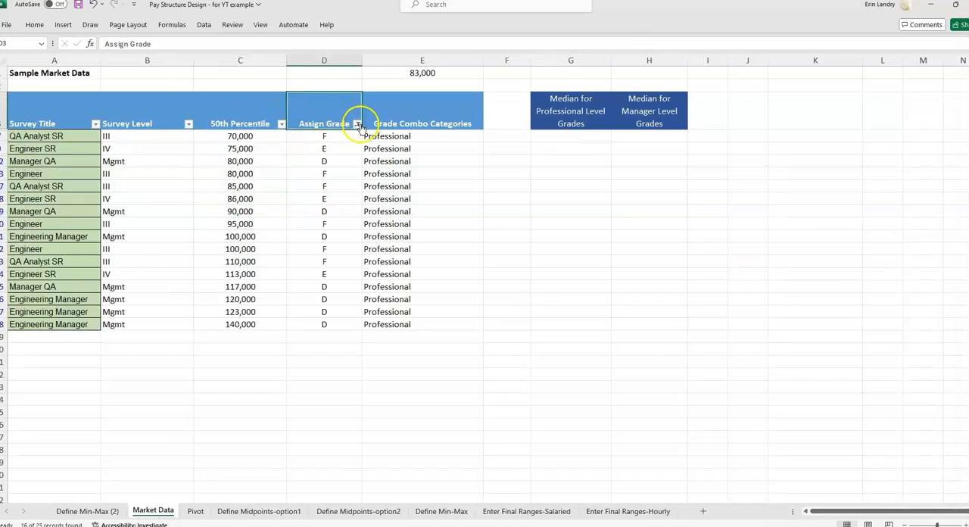
left_click(357, 123)
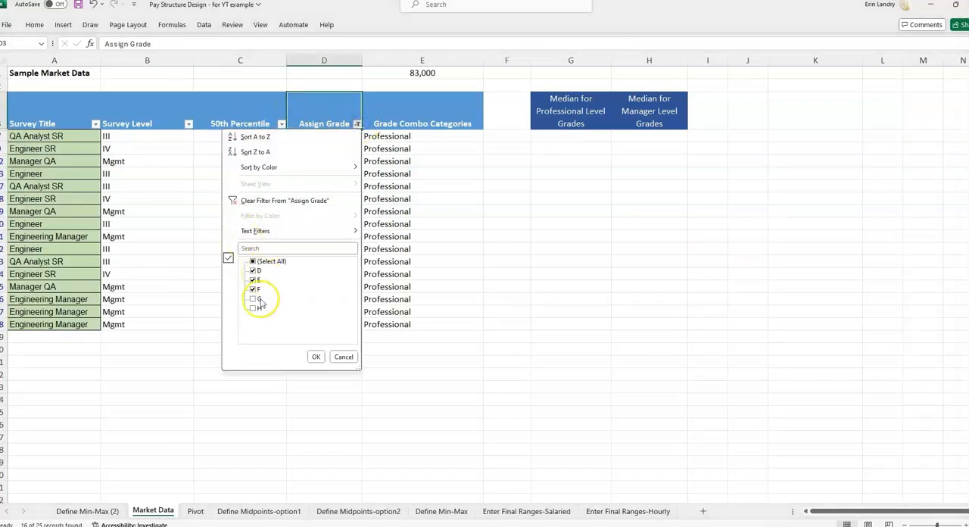
left_click(584, 270)
left_click_drag(243, 136, 271, 323)
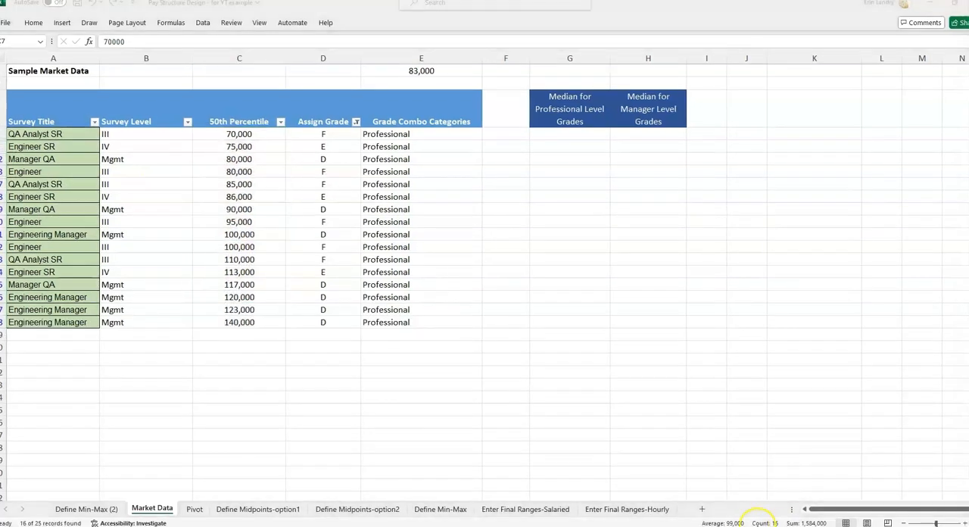
Locate the two middle 50th Percentile values in the filtered list, highlight C20 and C21 yellow, and check their average.
left_click(270, 144)
left_click_drag(249, 134, 256, 216)
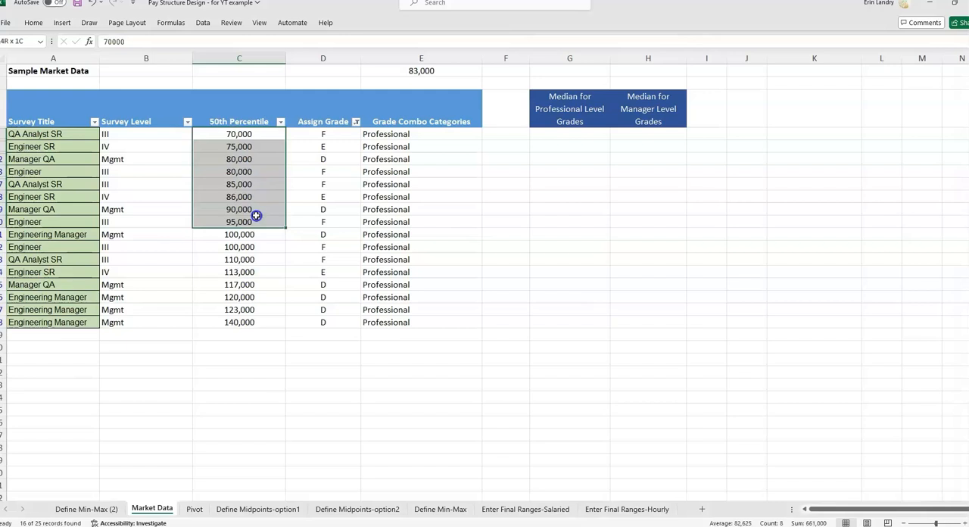
left_click_drag(255, 216, 255, 216)
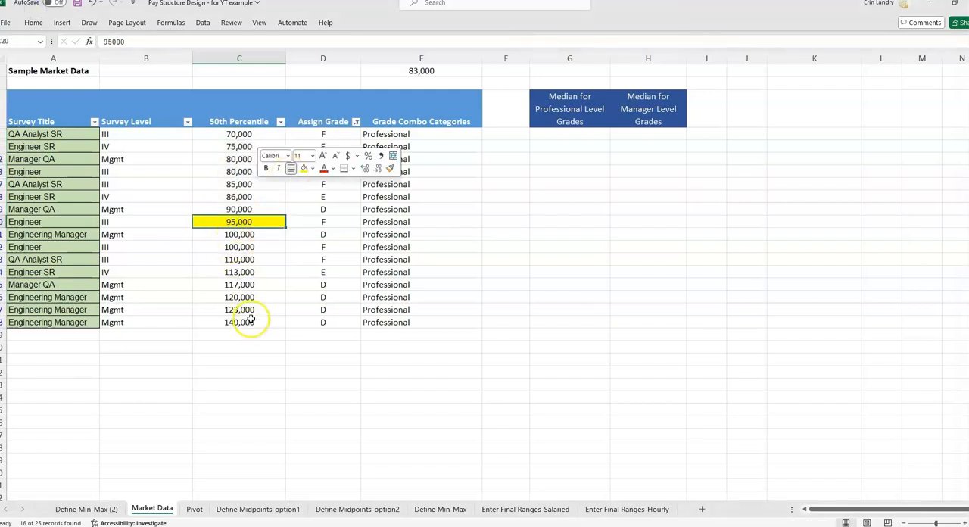
left_click_drag(249, 322, 251, 258)
left_click(253, 234)
right_click(253, 234)
left_click(297, 168)
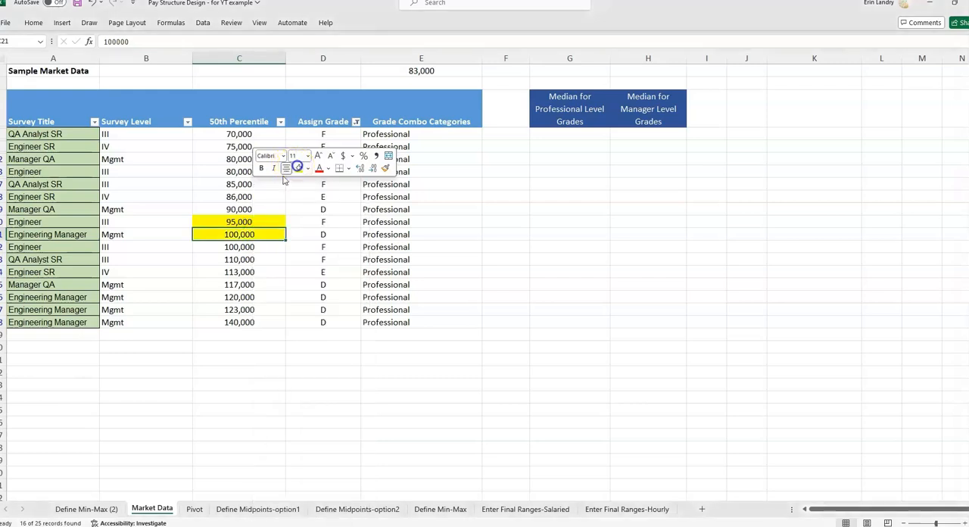
left_click_drag(235, 223, 235, 234)
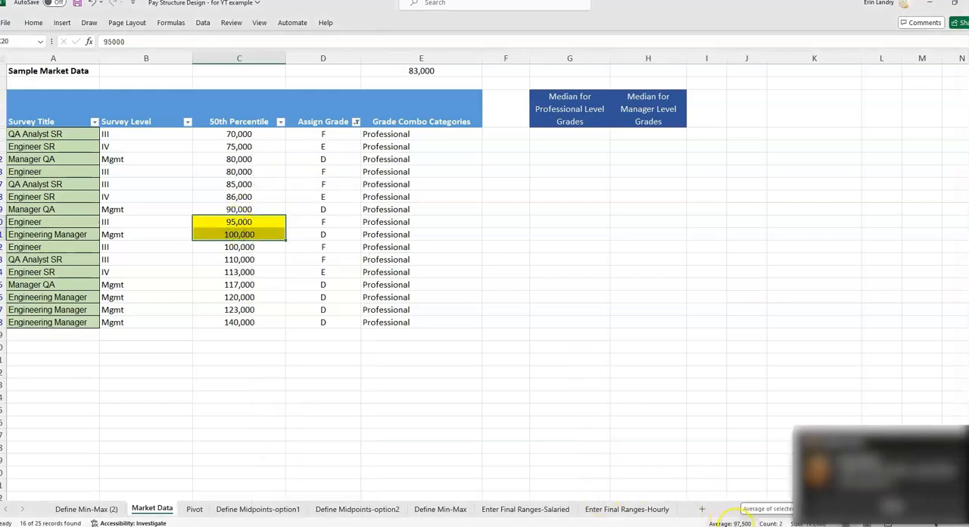
left_click(955, 425)
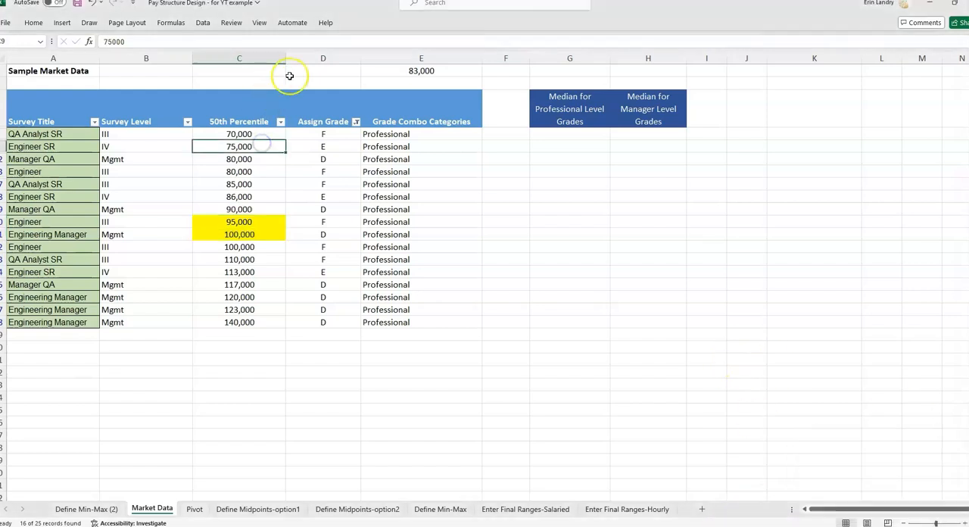
Clear the Assign Grade filter to show all market data rows again.
left_click(318, 93)
left_click(203, 21)
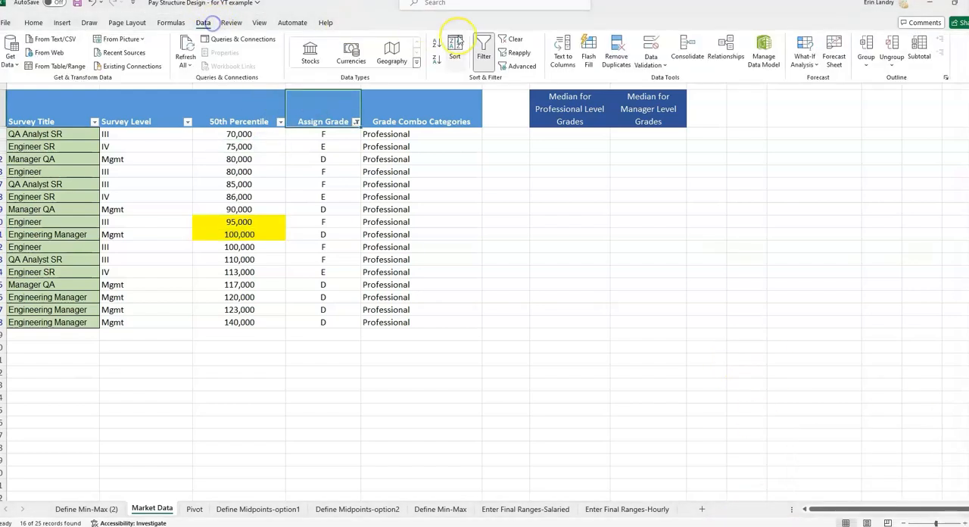
left_click(514, 38)
left_click(535, 132)
left_click(240, 335)
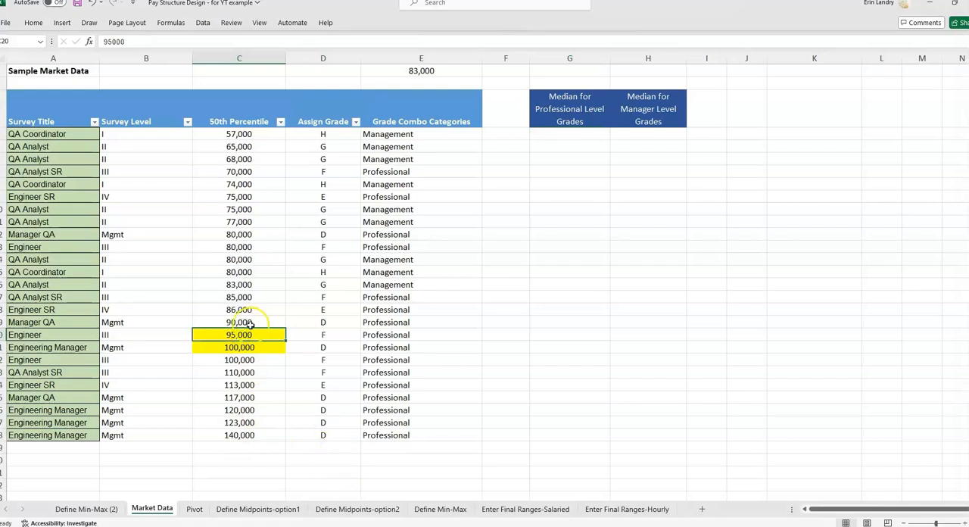
Check the Median for Professional Level Grades cell for grade D on Define Min-Max (2), and return to Market Data.
key("ctrl+Page_Up")
left_click(595, 235)
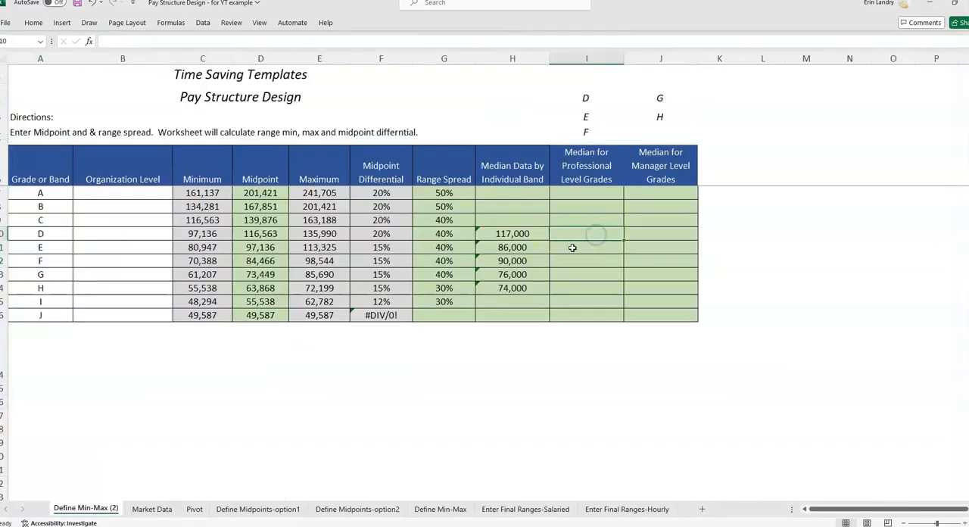
left_click(171, 509)
Start a FILTER formula in G4 under Median for Professional Level Grades, with A3:E28 as the array.
left_click(594, 132)
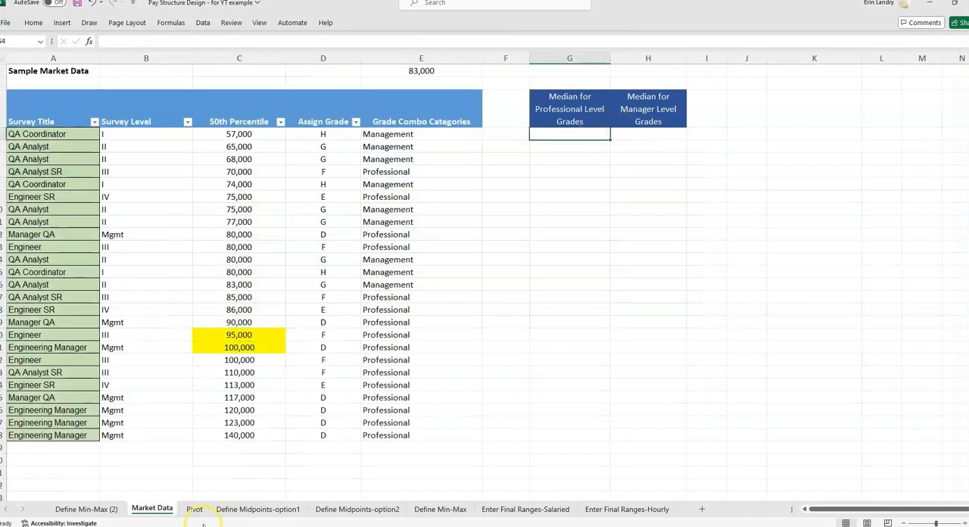
left_click(560, 94)
left_click(560, 135)
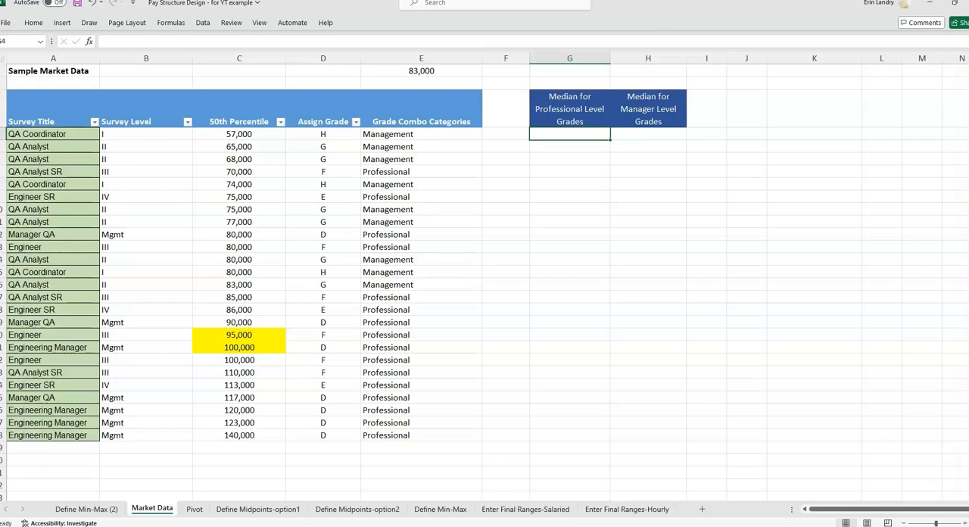
left_click(575, 120)
left_click(591, 134)
type("=fi")
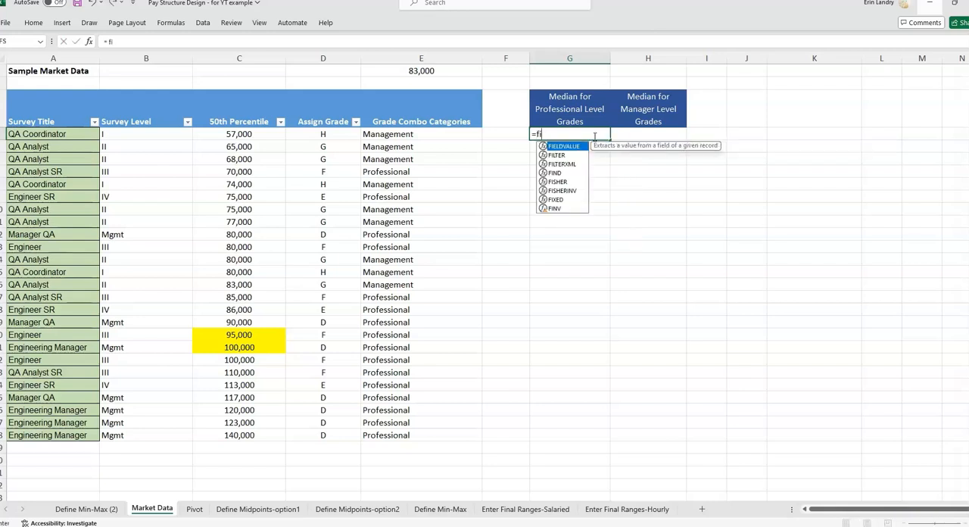
type("lter(")
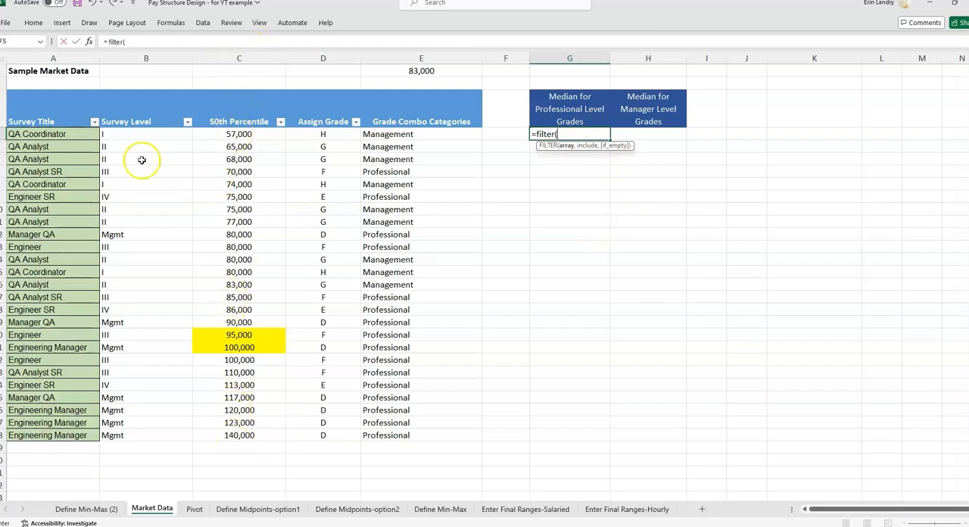
left_click(32, 113)
left_click_drag(33, 112, 451, 438)
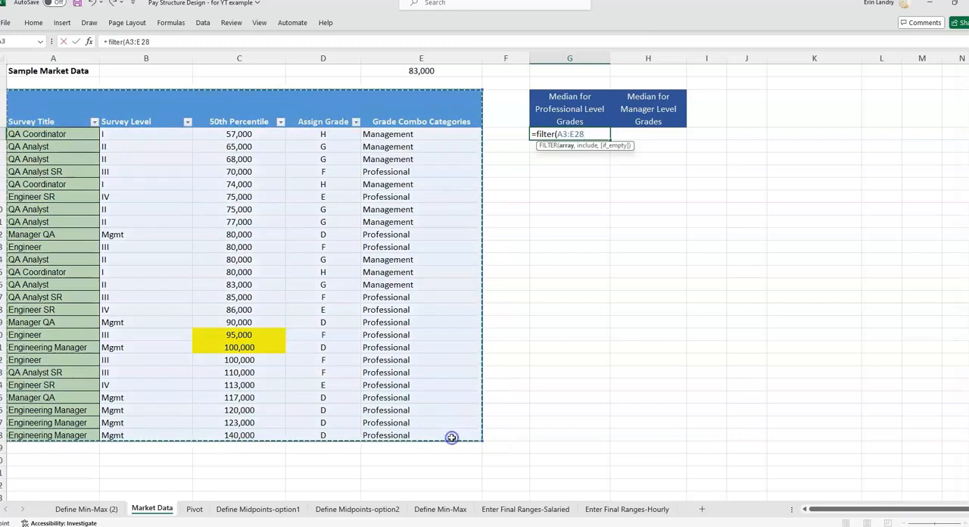
type(",")
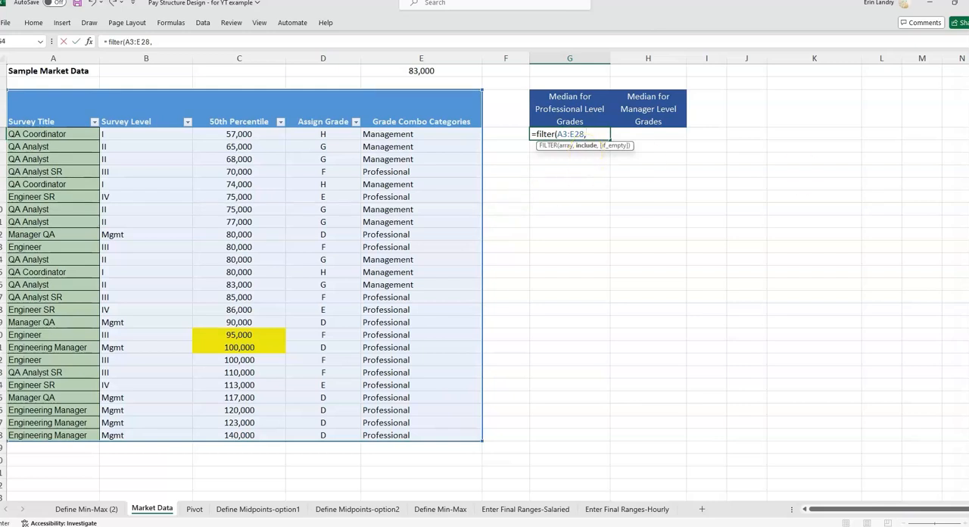
Complete the G4 FILTER formula with the include condition D3:D28="E".
left_click(165, 41)
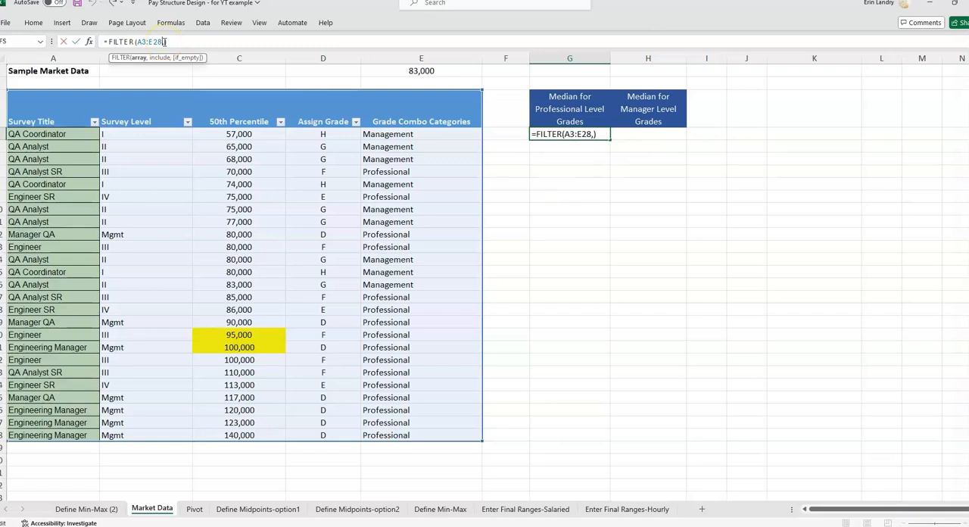
left_click(166, 42)
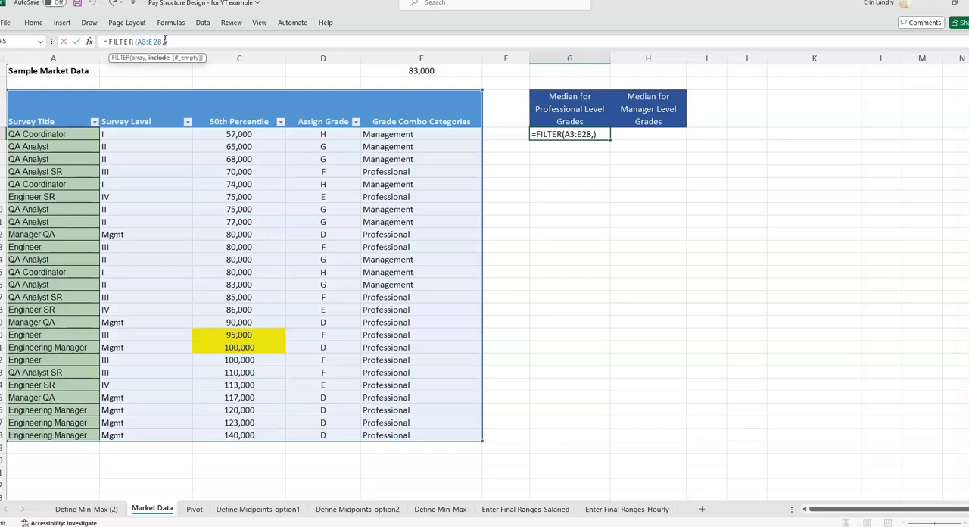
left_click(330, 133)
left_click_drag(328, 109, 323, 435)
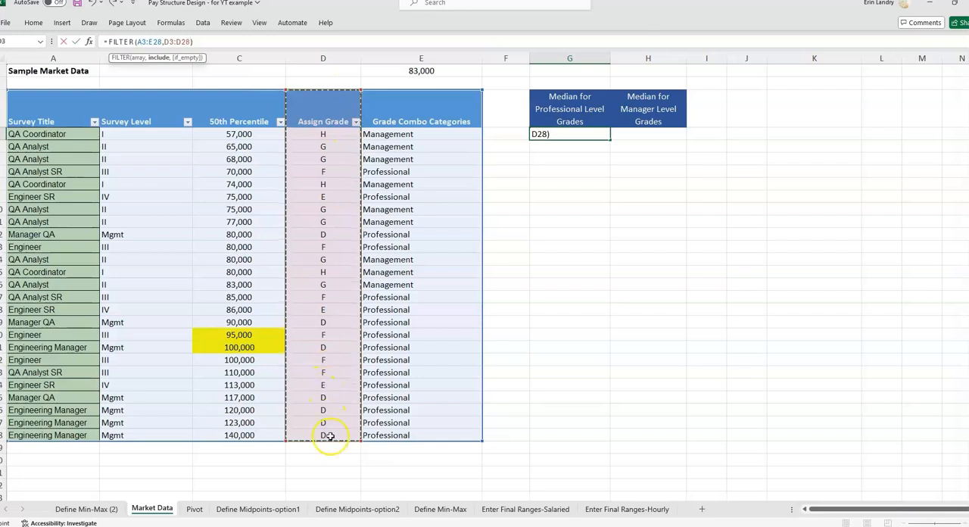
type("=\"E")
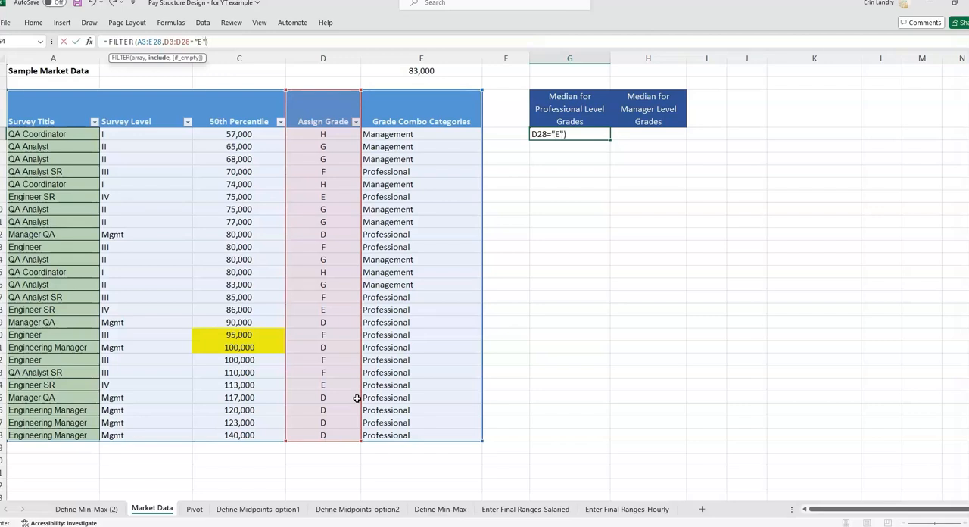
key("Return")
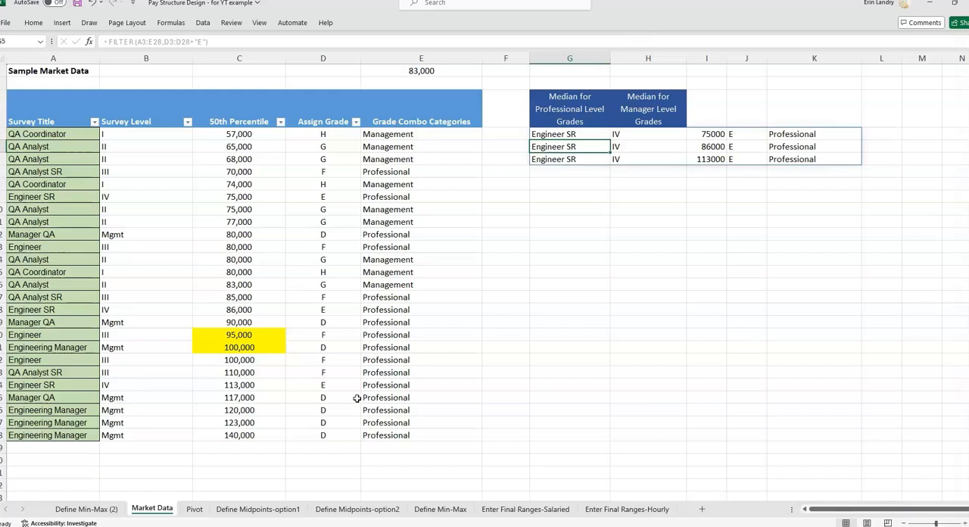
Examine the spilled FILTER results and compare their columns with those of the market data table.
left_click(564, 134)
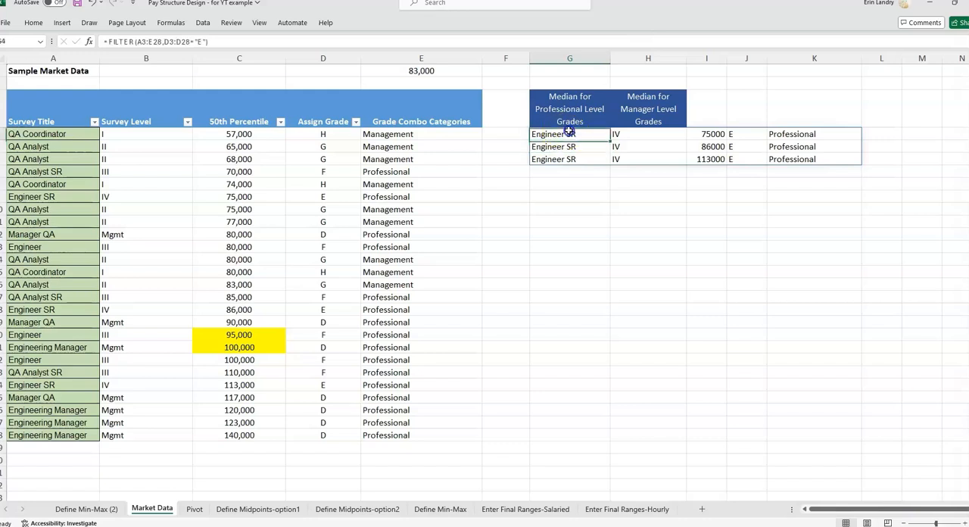
left_click(749, 124)
left_click(511, 103)
left_click(552, 134)
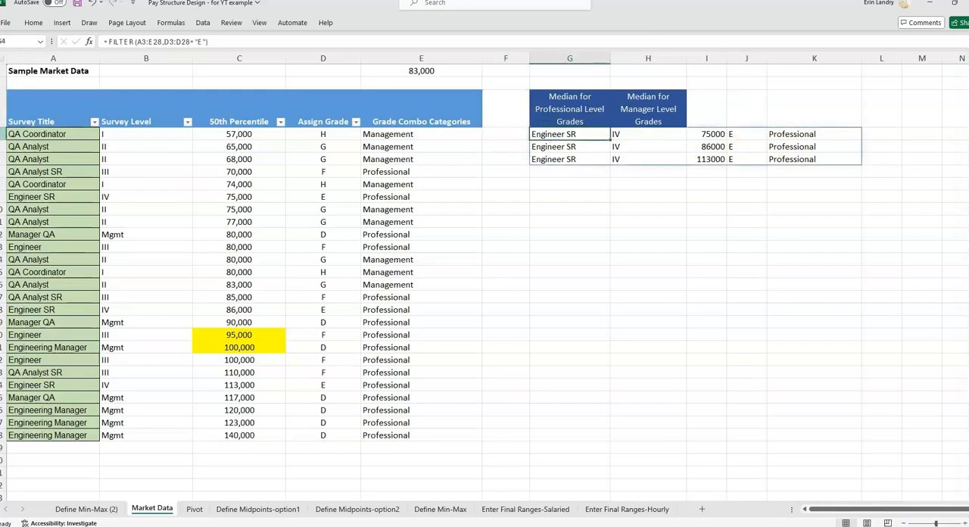
left_click(53, 131)
left_click_drag(53, 130, 402, 135)
left_click(403, 137)
left_click_drag(80, 133, 459, 336)
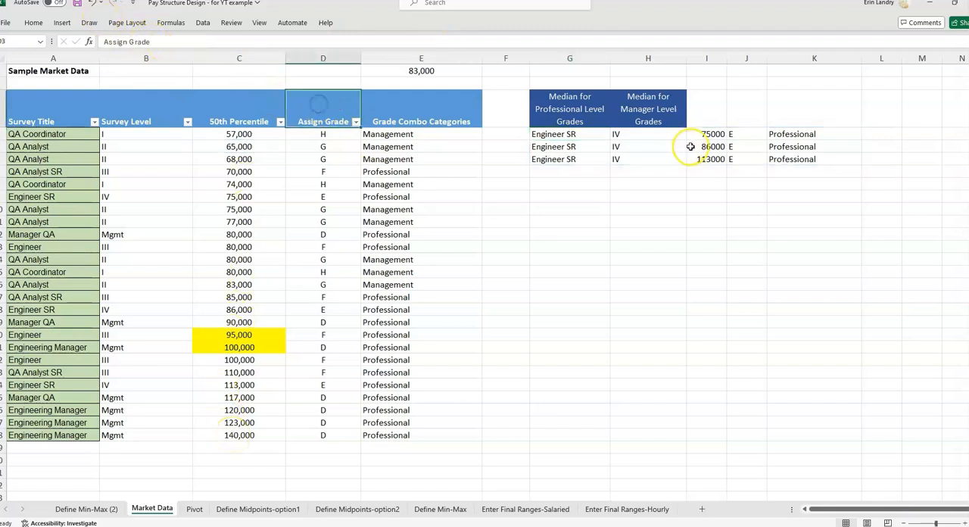
Narrow the FILTER array in G4 to C3:D28, covering only the 50th Percentile and Assign Grade columns.
left_click(139, 41)
double_click(139, 40)
type("c3:d28")
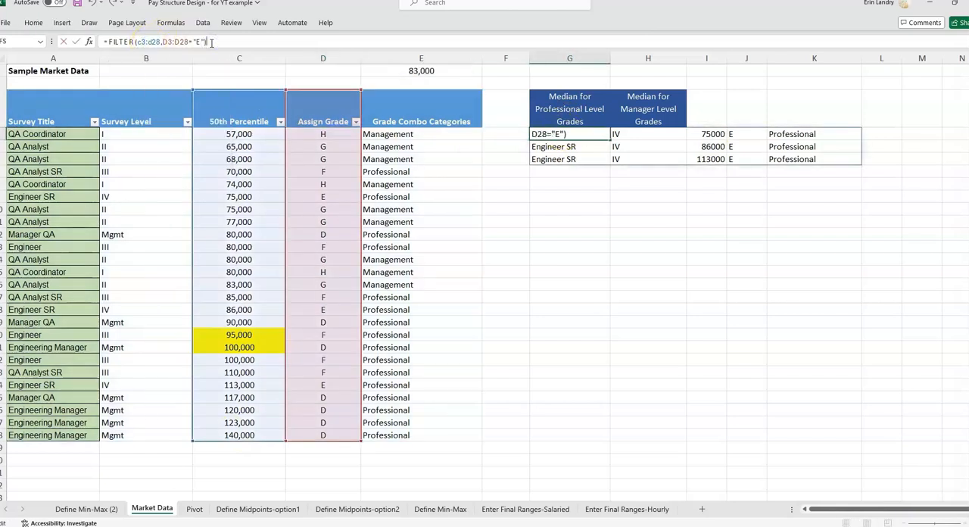
key("Return")
left_click(622, 131)
left_click(583, 138)
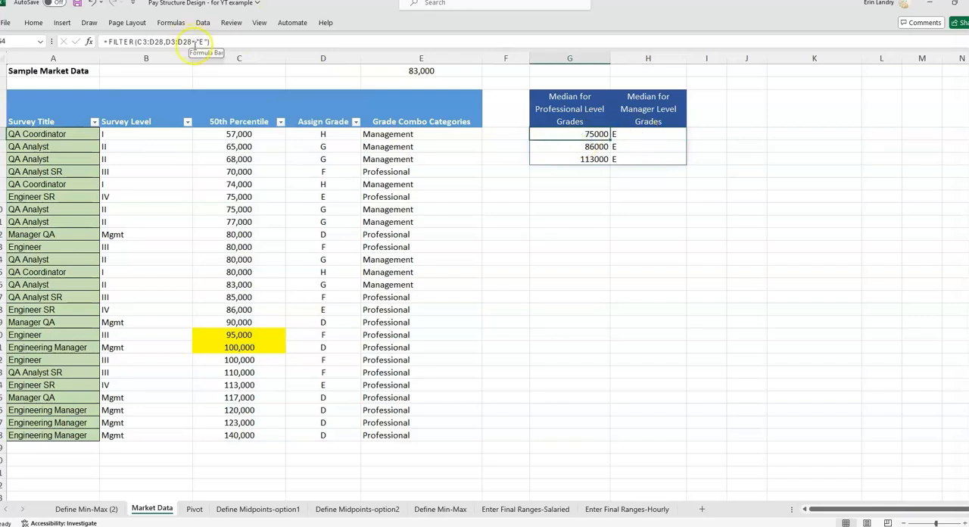
Review the arguments of the G4 FILTER formula and check the spilled pay and grade cells in G4:H6.
left_click(207, 42)
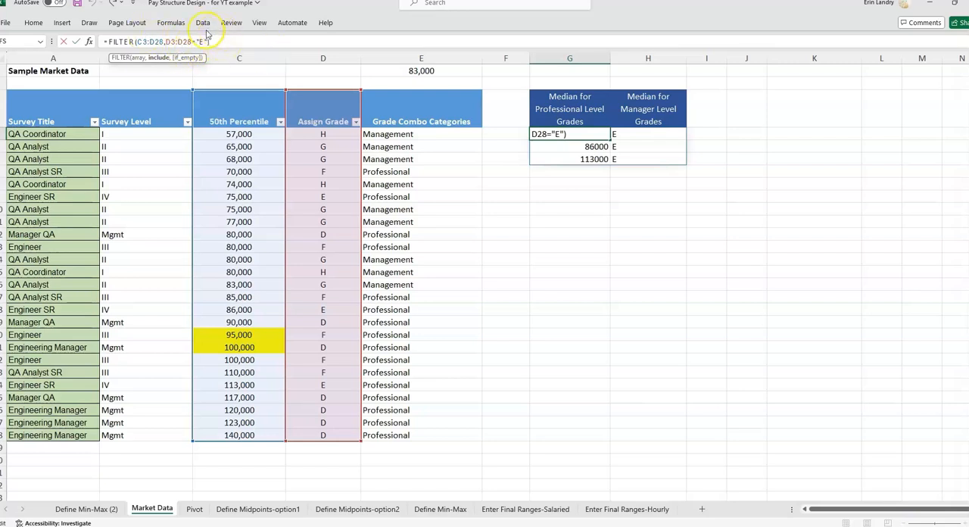
left_click(166, 41)
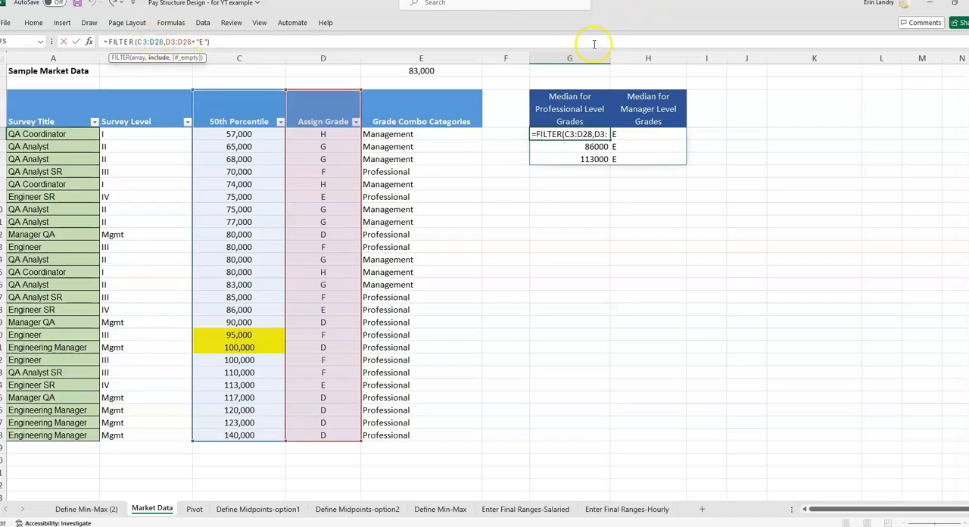
key("Escape")
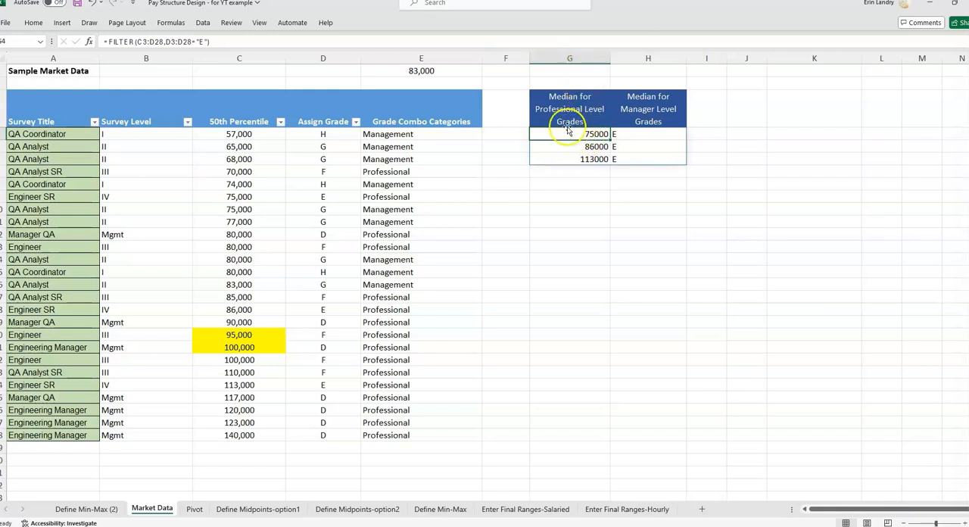
left_click(639, 134)
left_click(641, 148)
left_click(641, 158)
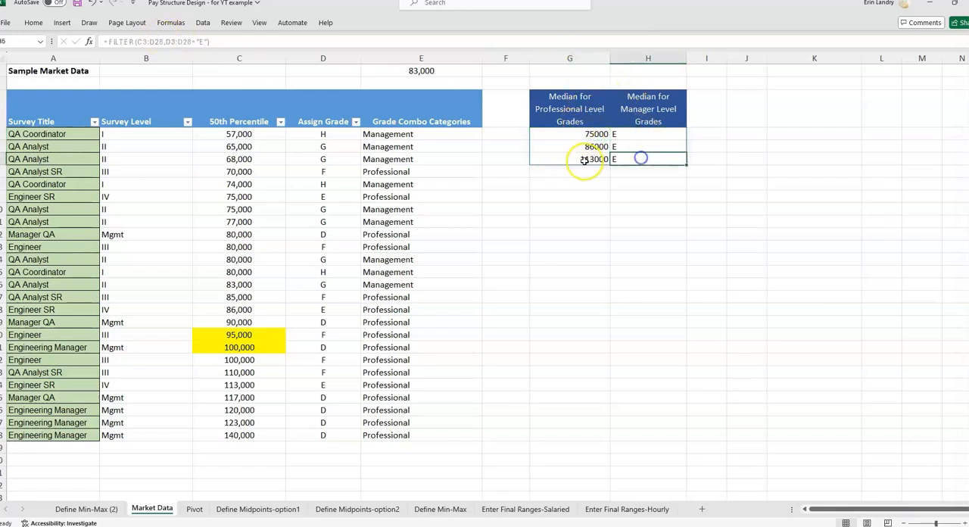
left_click(584, 160)
left_click(588, 147)
left_click(586, 134)
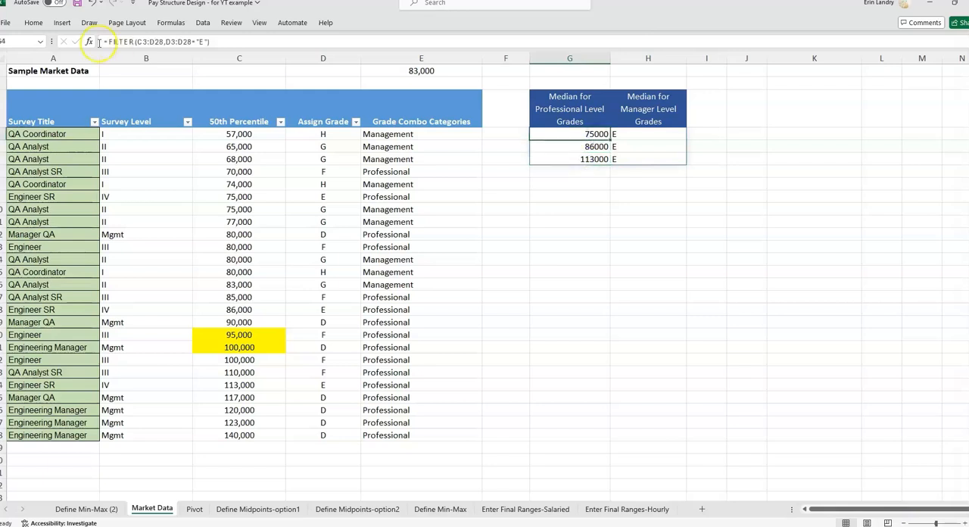
Change the include argument in G4 to (D3:D28="E")+(D3:D28="D") so the formula returns grades E or D.
left_click(156, 41)
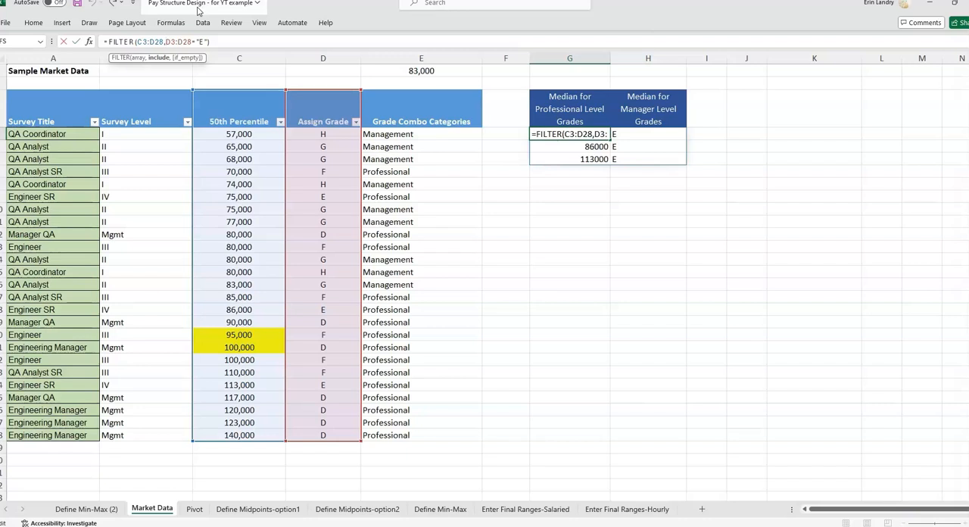
type("(")
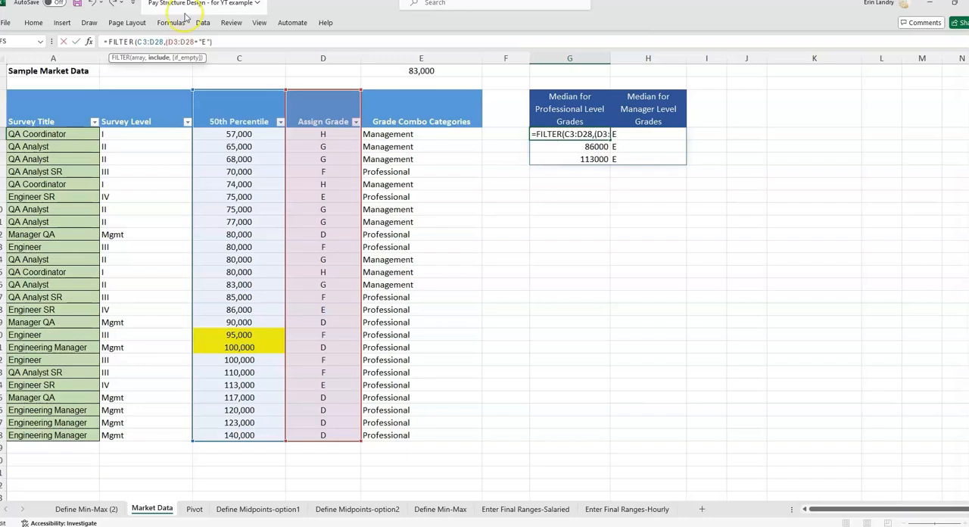
left_click(209, 41)
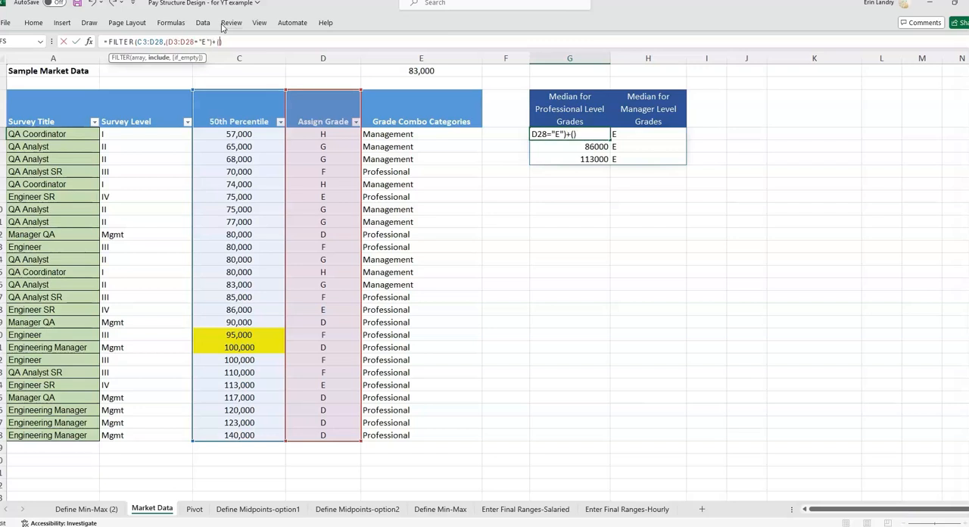
left_click(250, 109)
left_click_drag(344, 108, 330, 437)
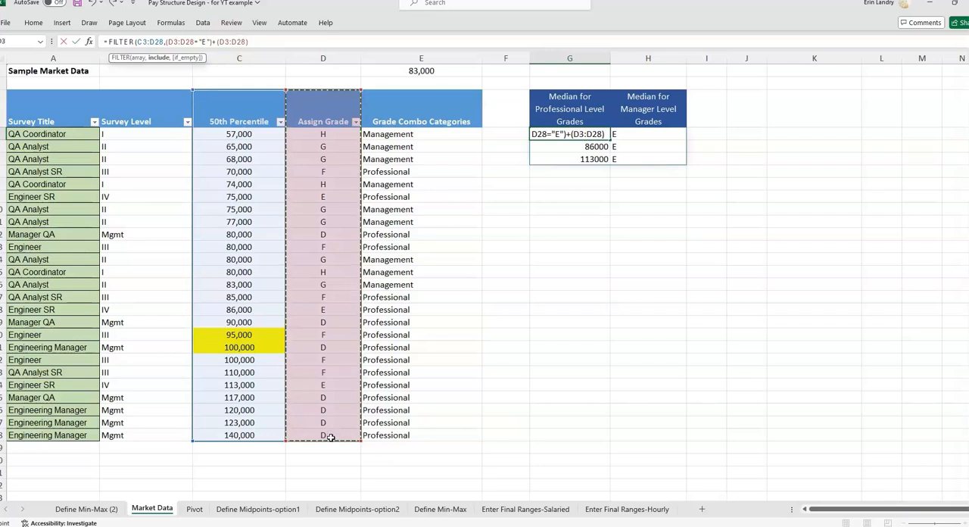
type("=\"")
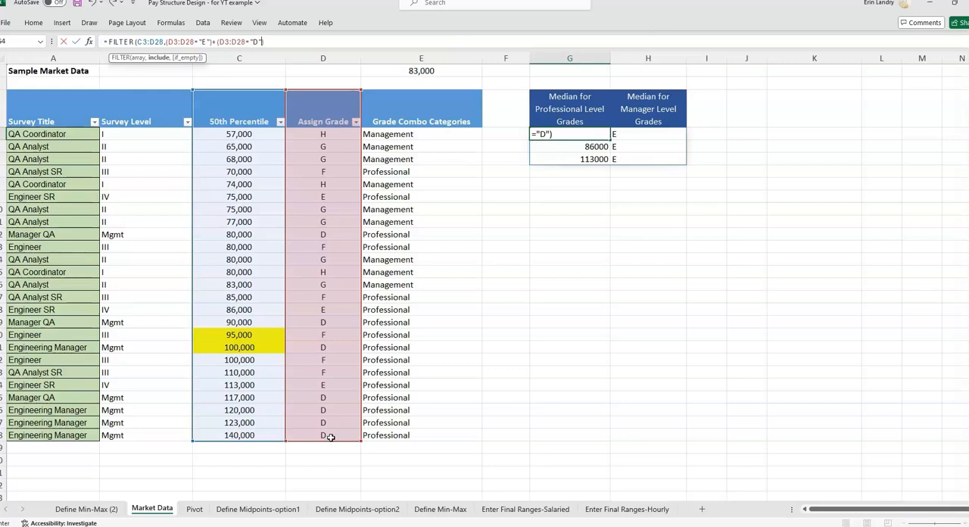
type("D\")")
key("Return")
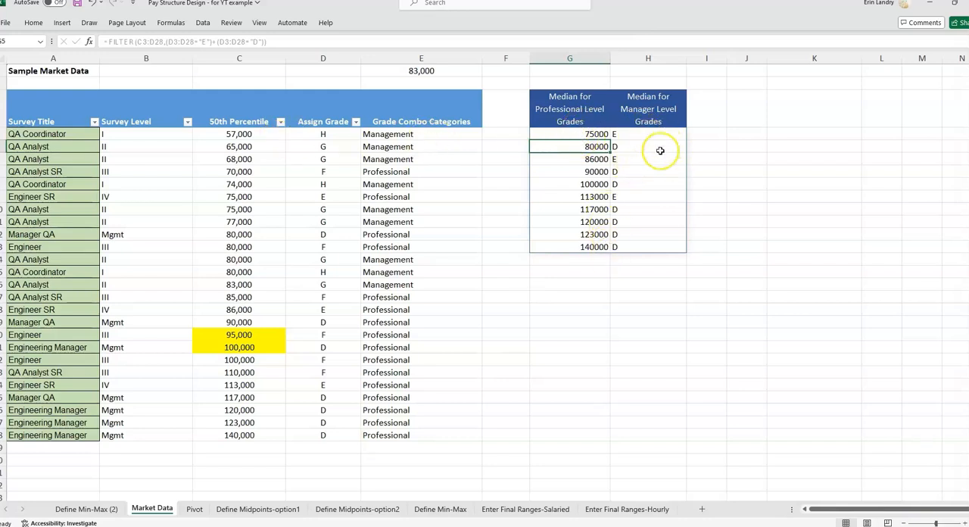
Add +(D3:D28="F") as a third condition to the include argument of the G4 FILTER formula.
left_click(591, 135)
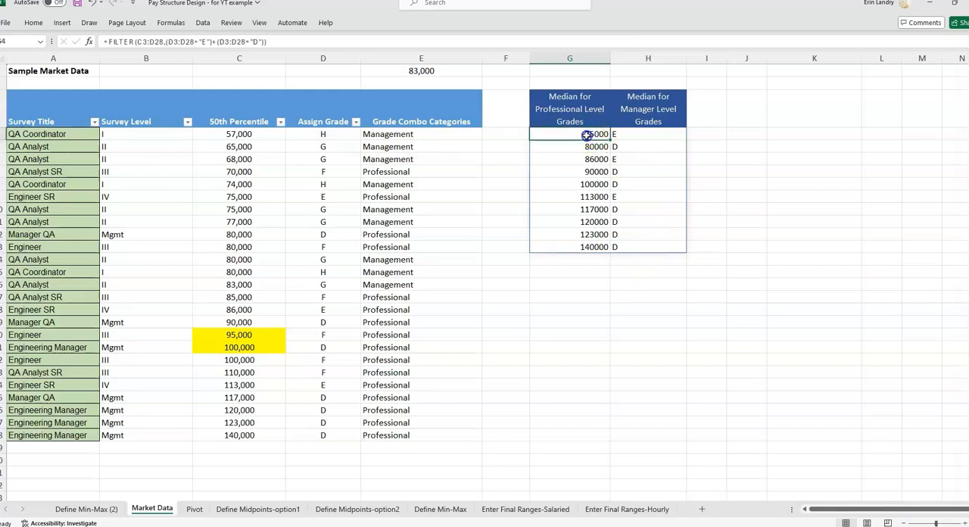
left_click(263, 41)
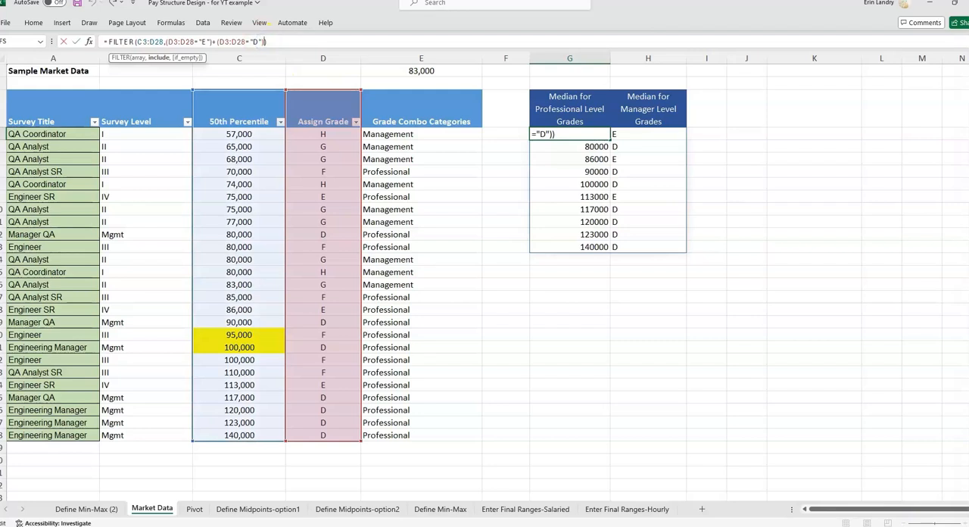
type("+")
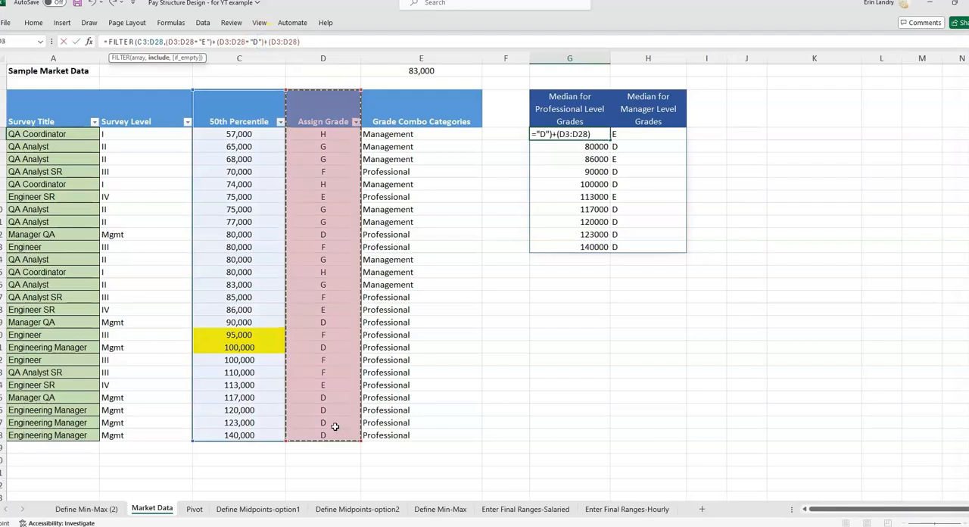
type("=\"F")
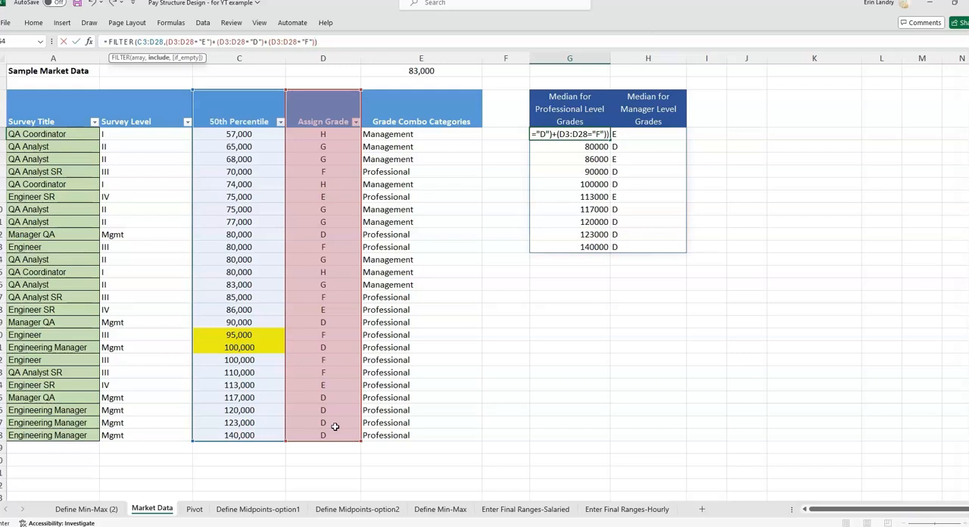
key("Return")
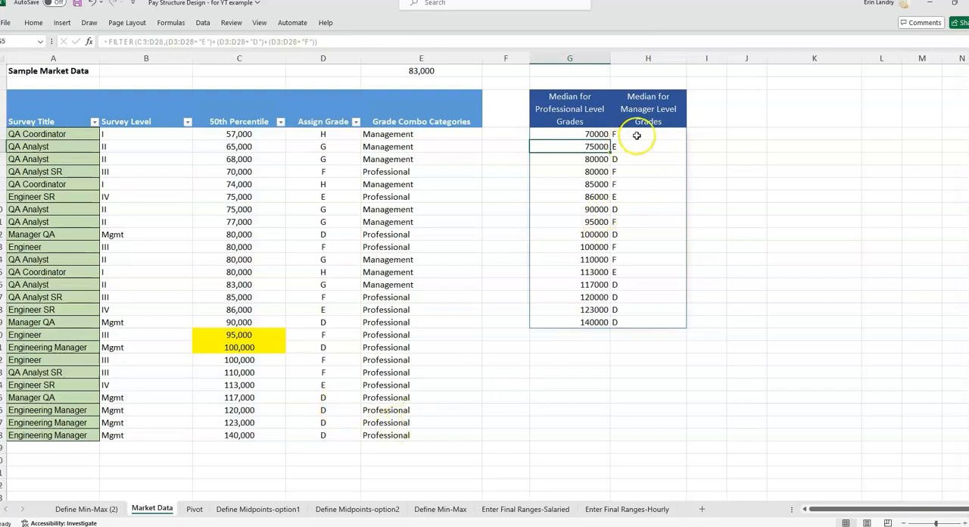
Check the count of spilled pay values in G4:G19, and filter Assign Grade to D, E and F for comparison.
left_click_drag(593, 318, 578, 136)
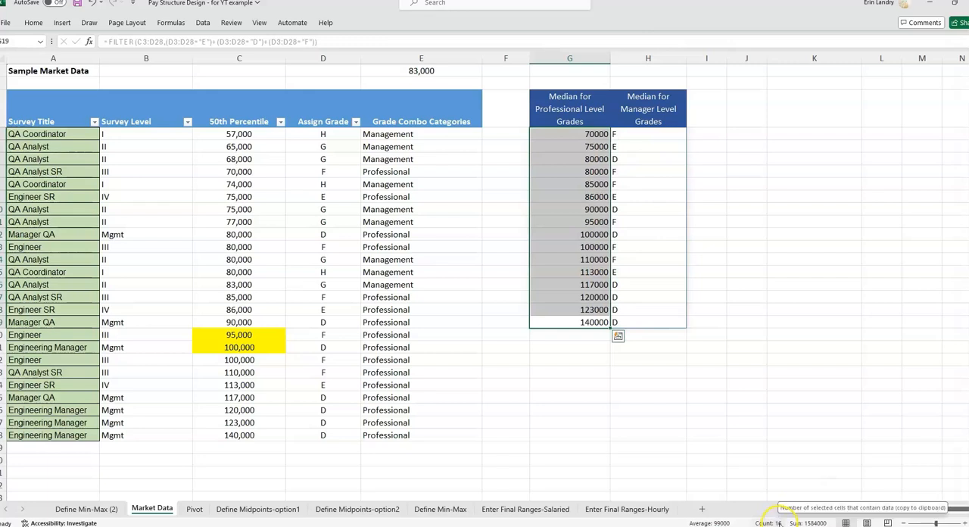
left_click(355, 121)
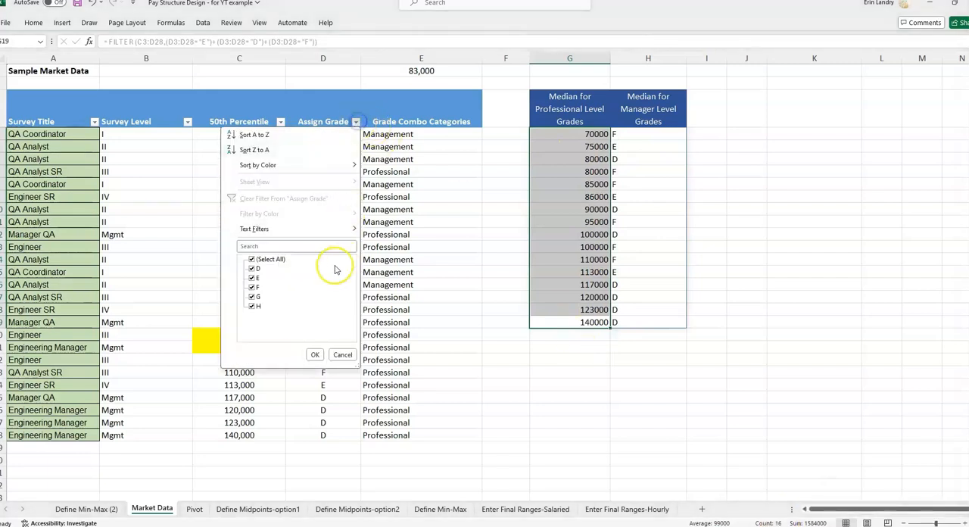
left_click(253, 297)
left_click(253, 306)
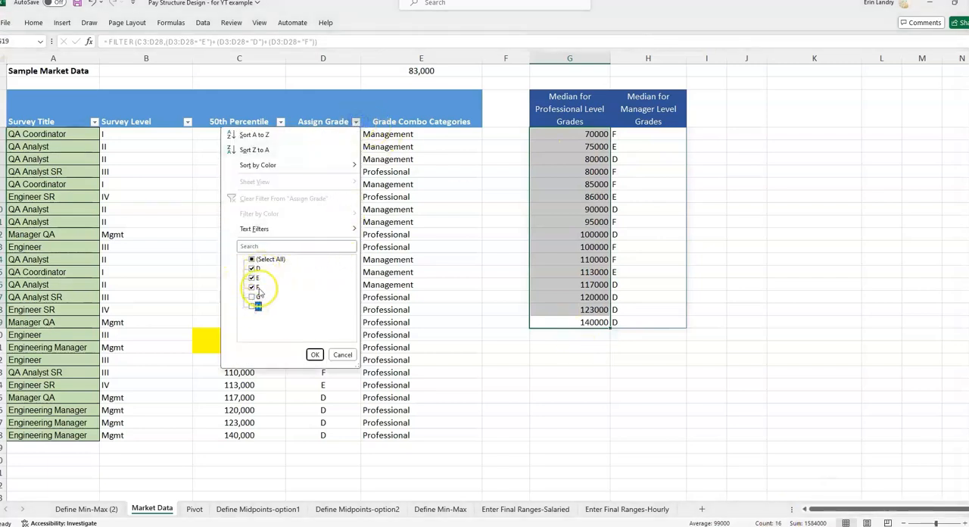
left_click(314, 355)
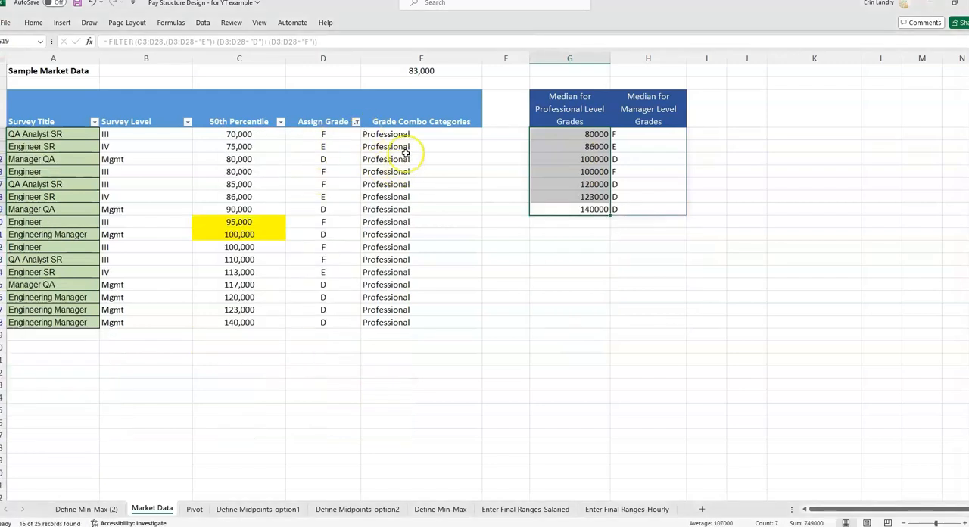
Check the count of the filtered 50th Percentile values, and clear the Assign Grade filter.
left_click_drag(238, 134, 261, 321)
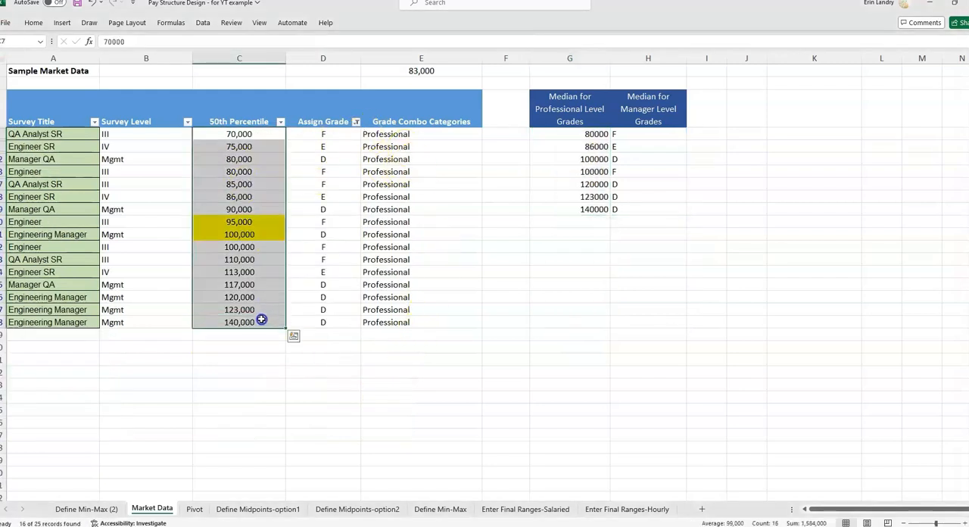
left_click(324, 121)
left_click(202, 22)
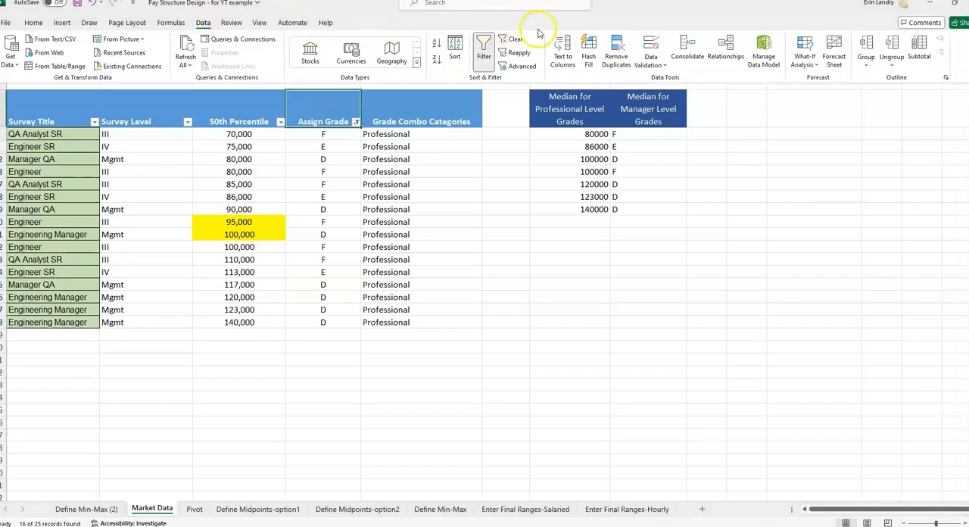
left_click(516, 39)
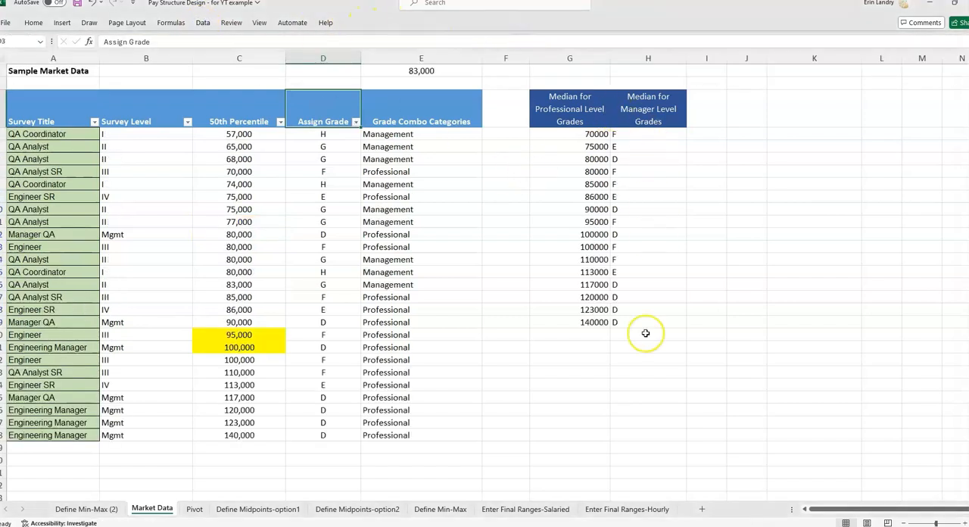
left_click(590, 322)
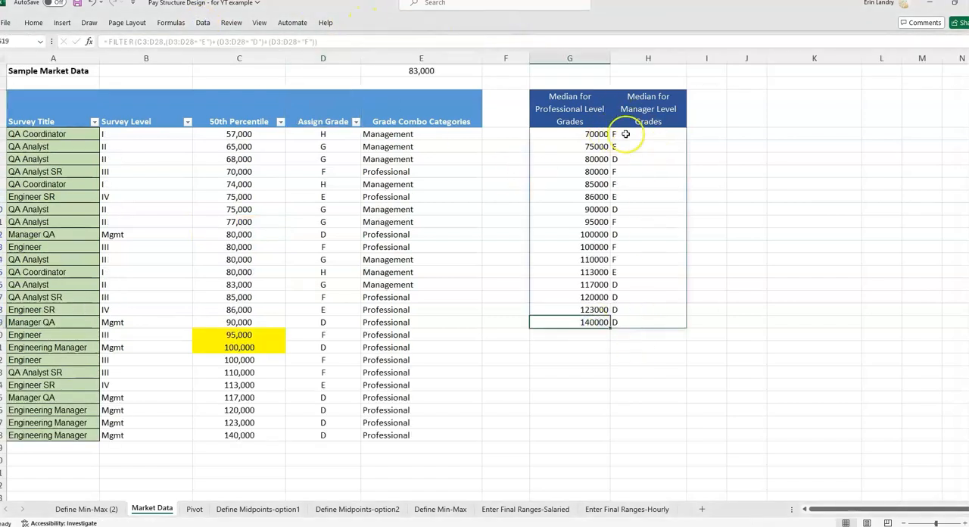
Wrap the FILTER formula in G4 in a MEDIAN function to get the median pay for the professional level grades.
left_click(579, 135)
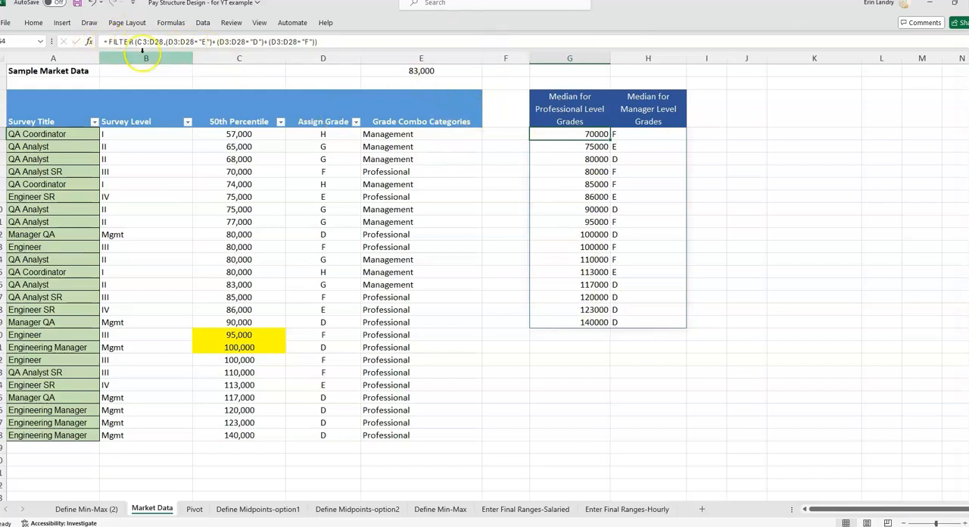
left_click(108, 41)
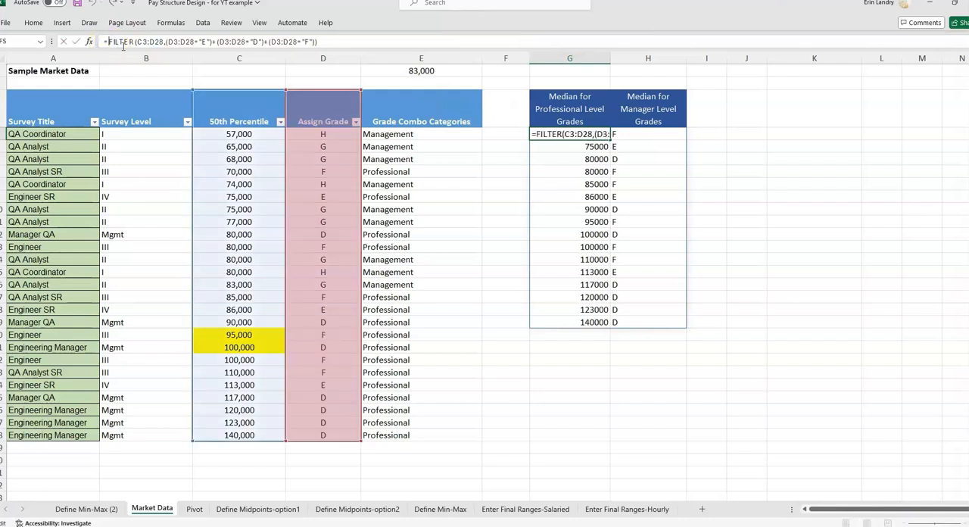
type("median")
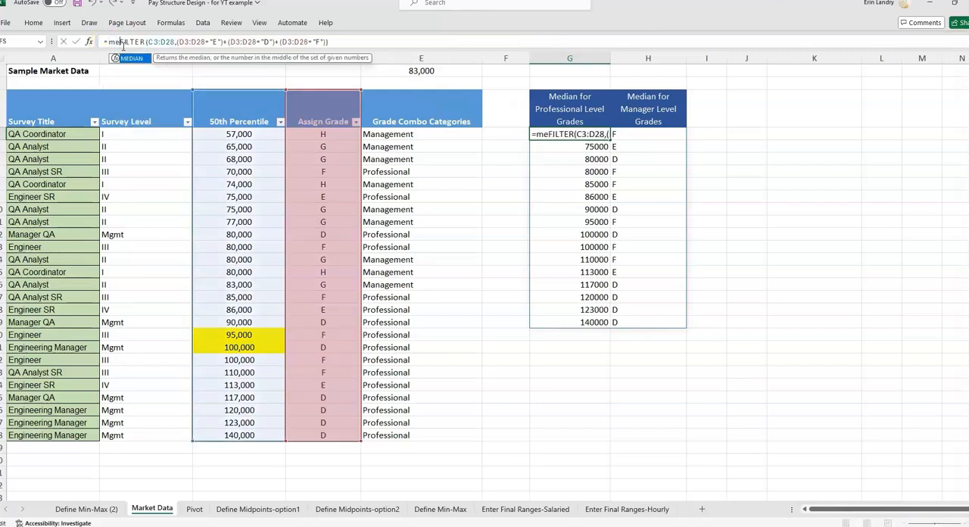
type("(")
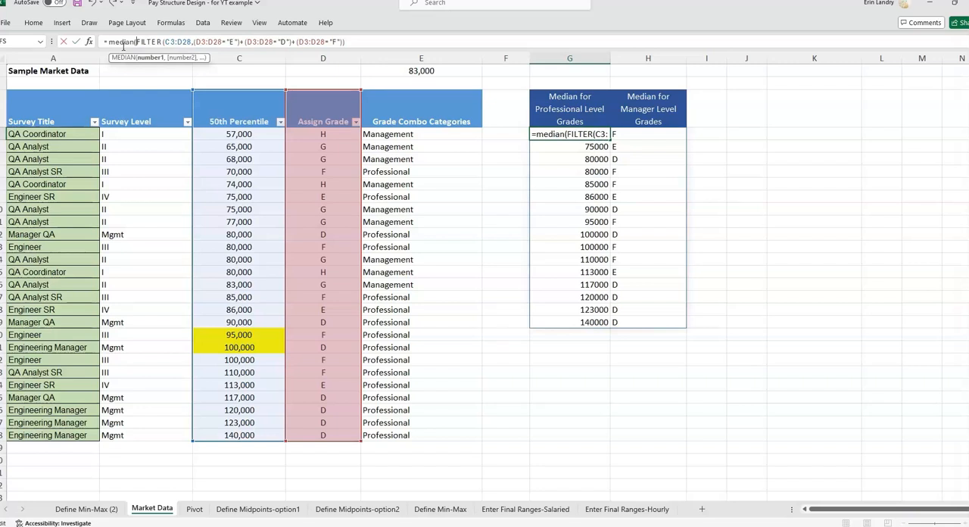
left_click(230, 42)
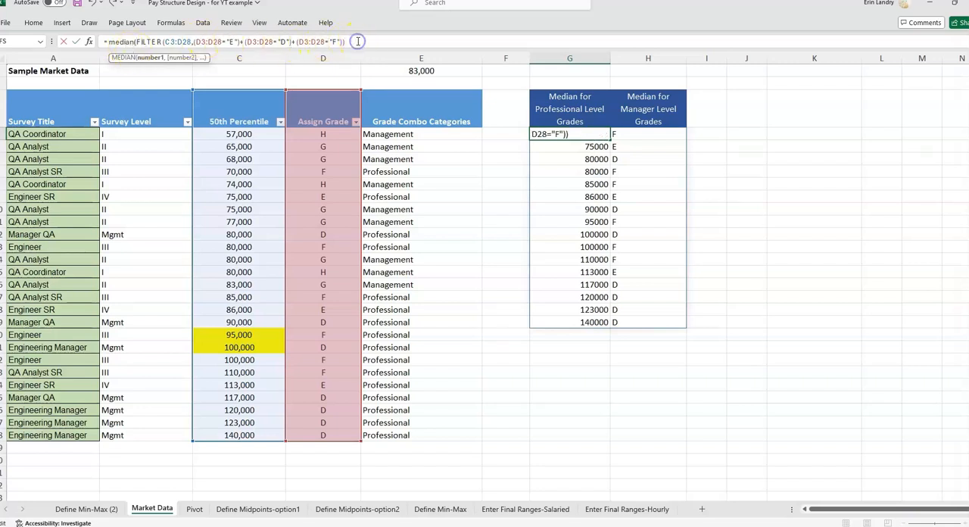
type(")")
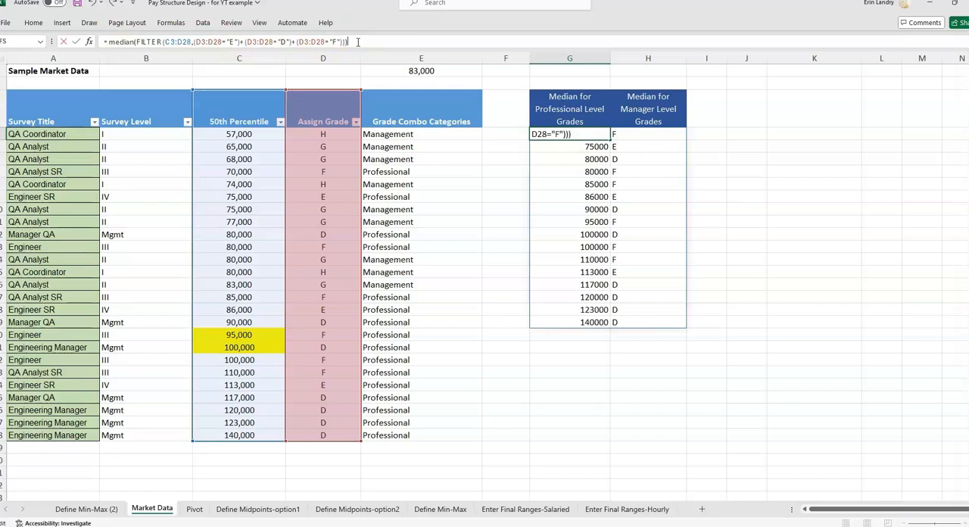
key("Return")
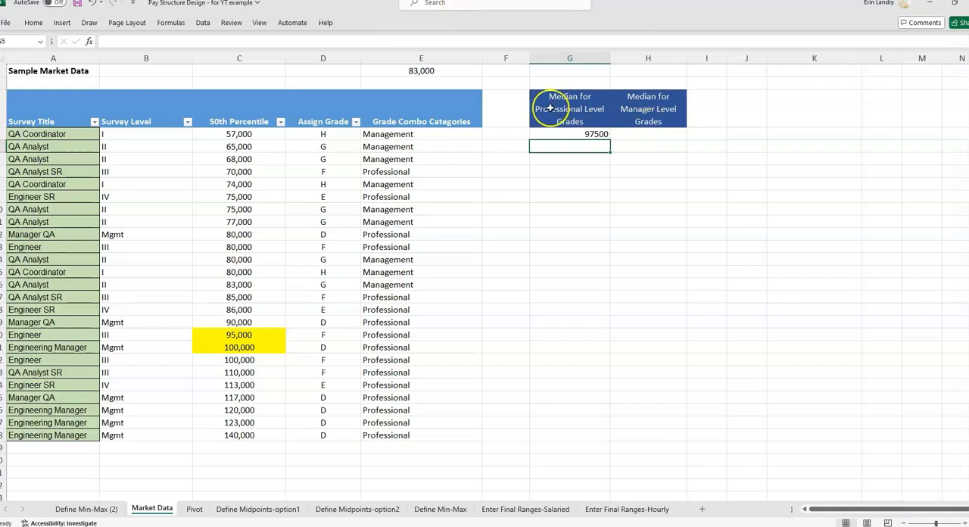
Compare the G4 median with the average of the highlighted cells C20:C21, and review the IFS formula in E7.
left_click(569, 136)
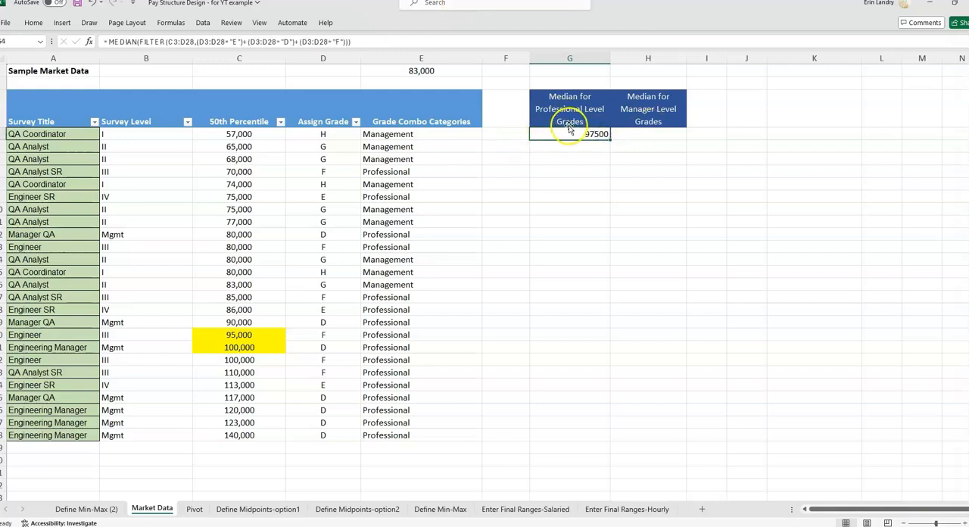
left_click_drag(225, 332, 240, 347)
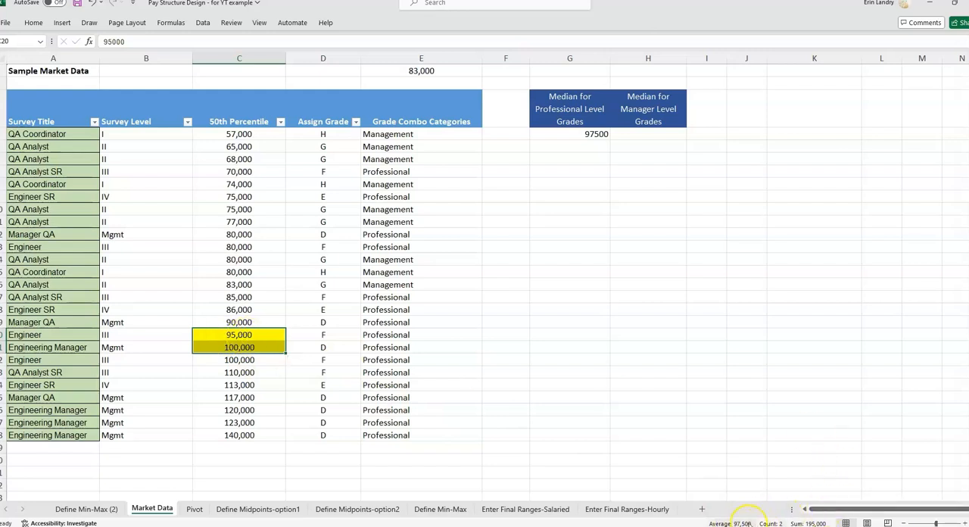
left_click(575, 136)
left_click(579, 117)
left_click(580, 134)
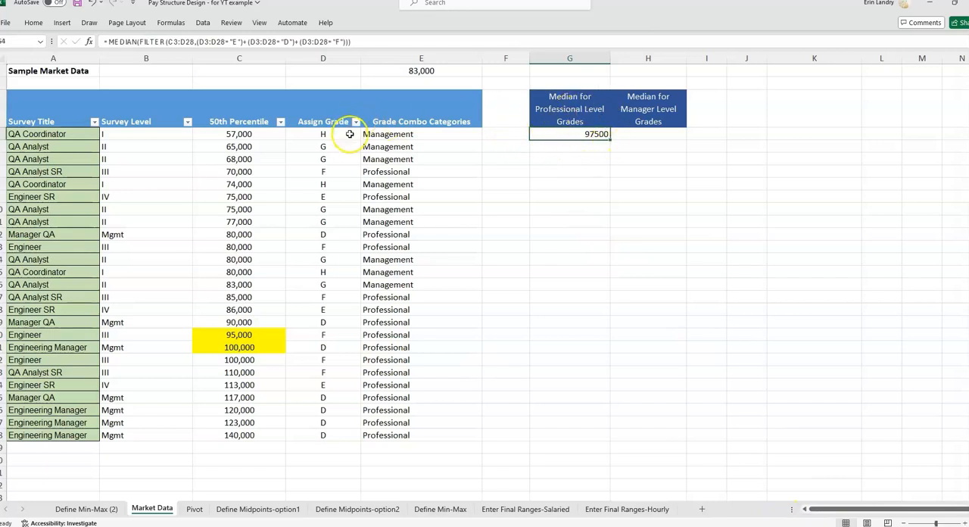
left_click(390, 171)
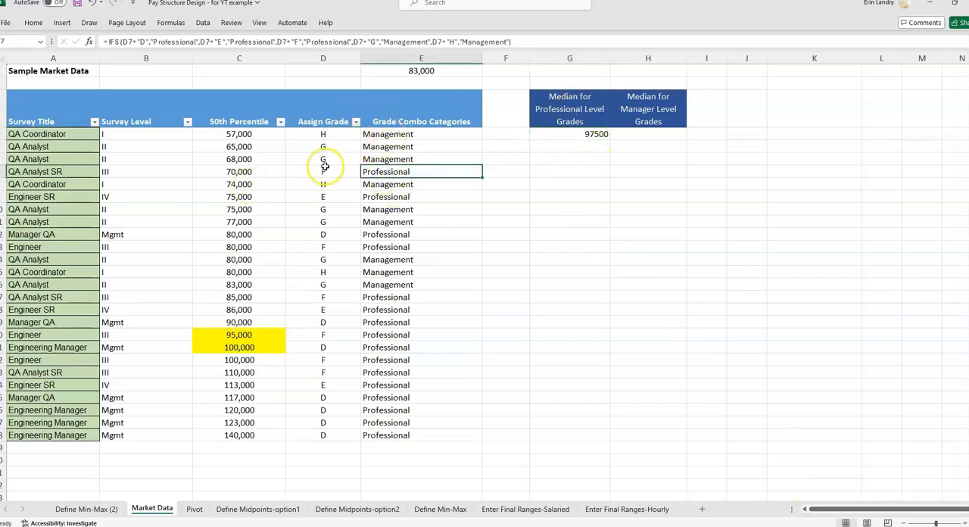
Center the median in G4 and copy the number format of C4 onto it.
left_click(581, 134)
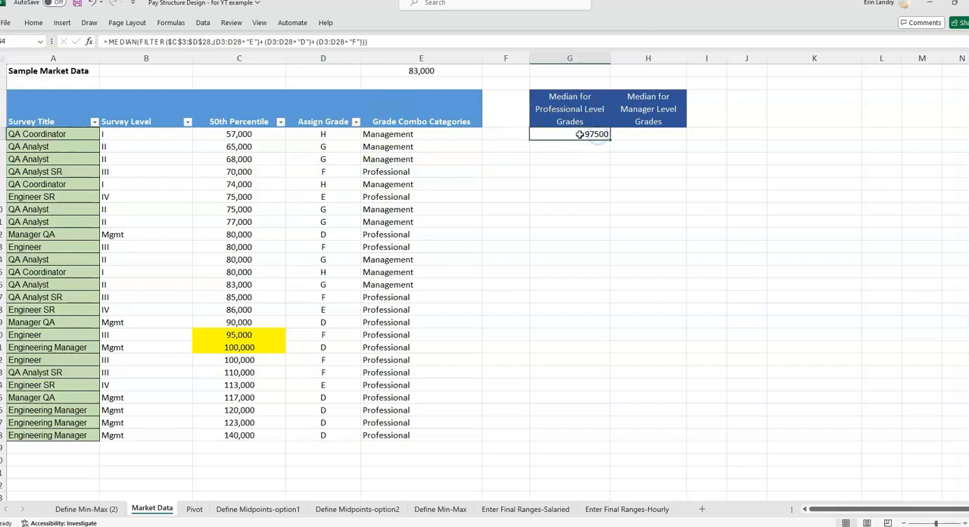
left_click(34, 23)
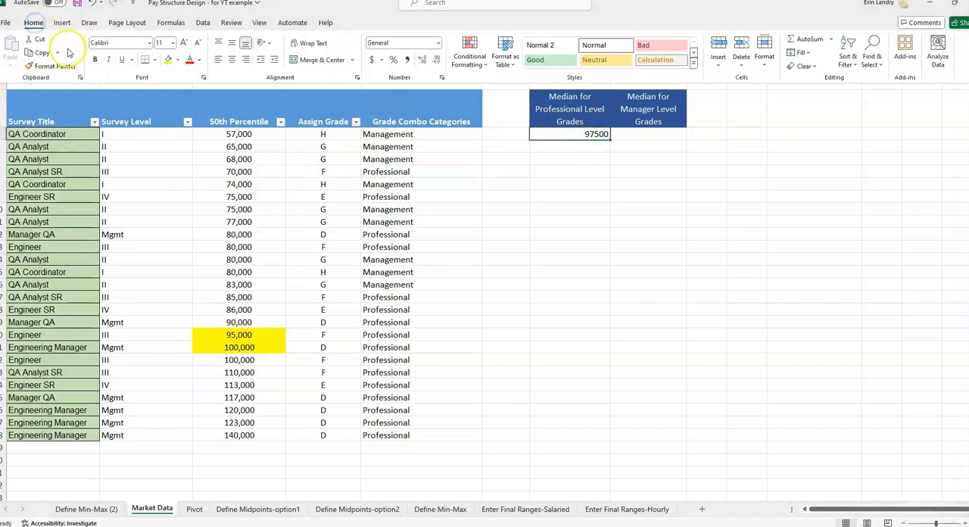
left_click(231, 56)
left_click(269, 134)
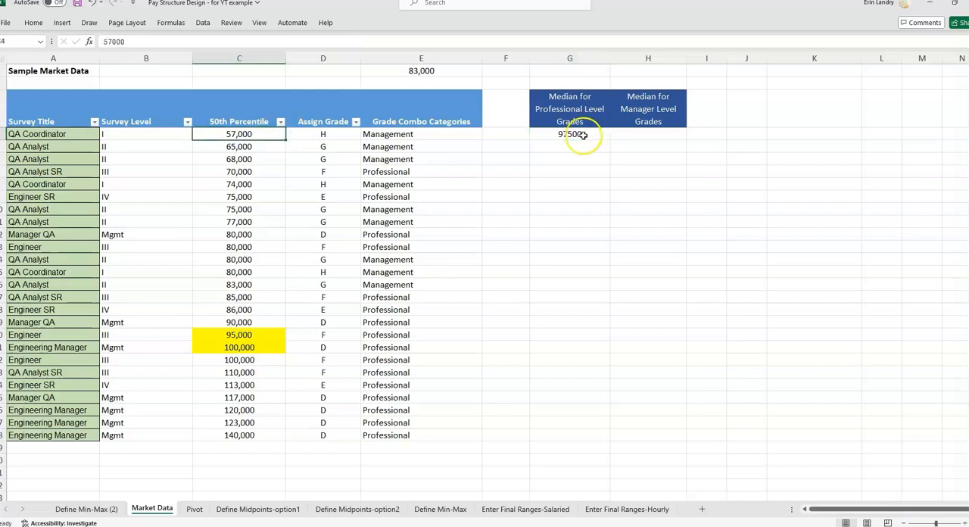
left_click(34, 23)
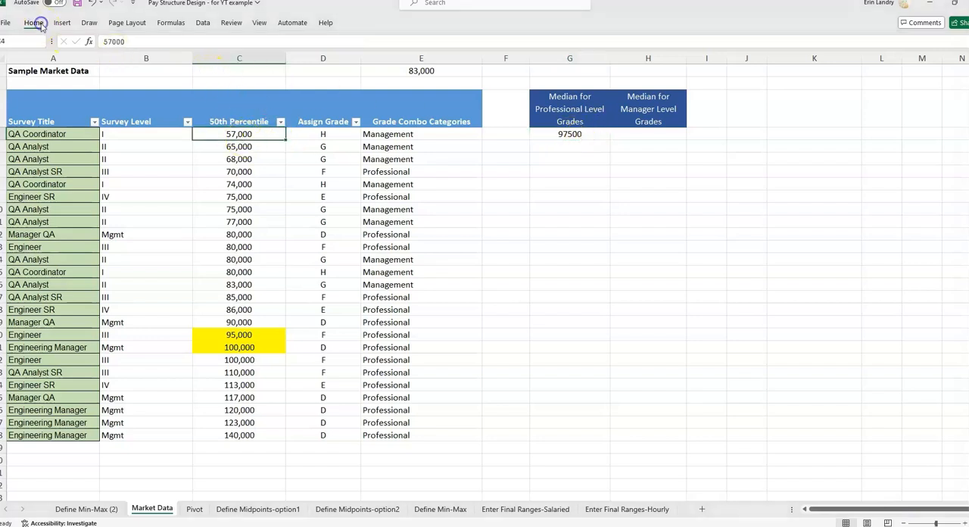
left_click(57, 66)
left_click(592, 135)
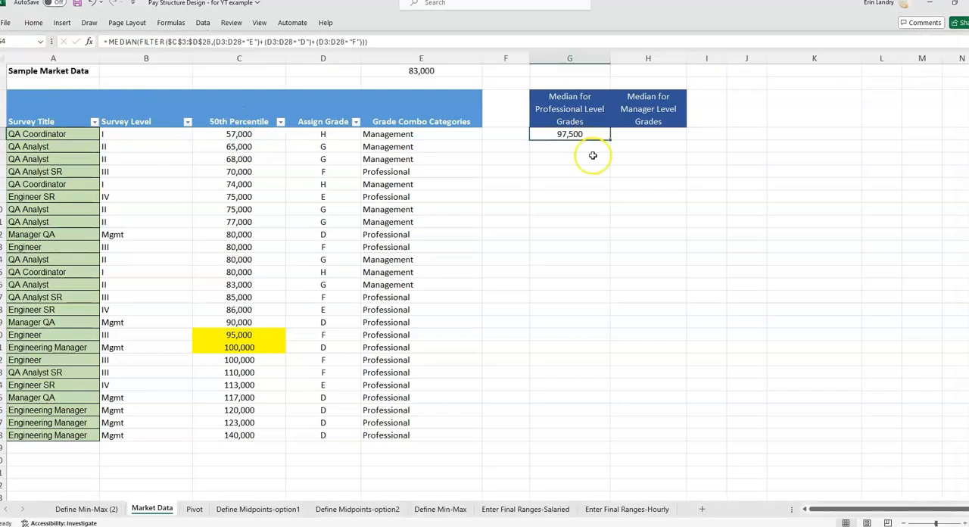
Start a FILTER formula in H4, under Median for Manager Level Grades, with C3:D28 as the array.
left_click(674, 106)
left_click(672, 136)
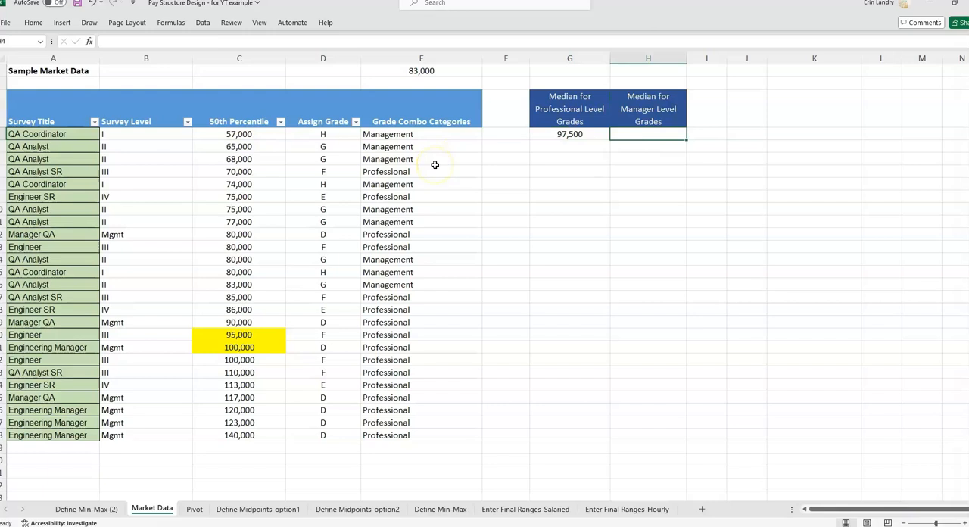
key("shift+F3")
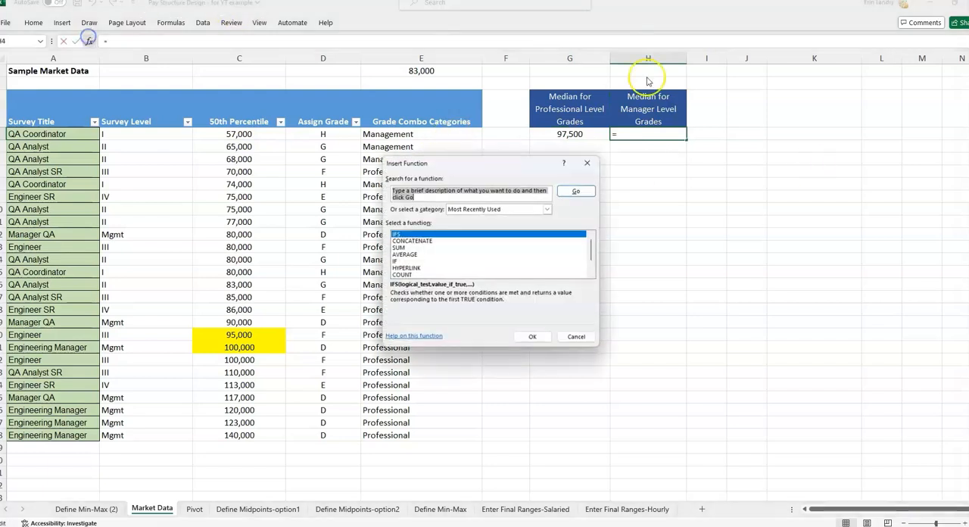
left_click(580, 336)
type("=filter(")
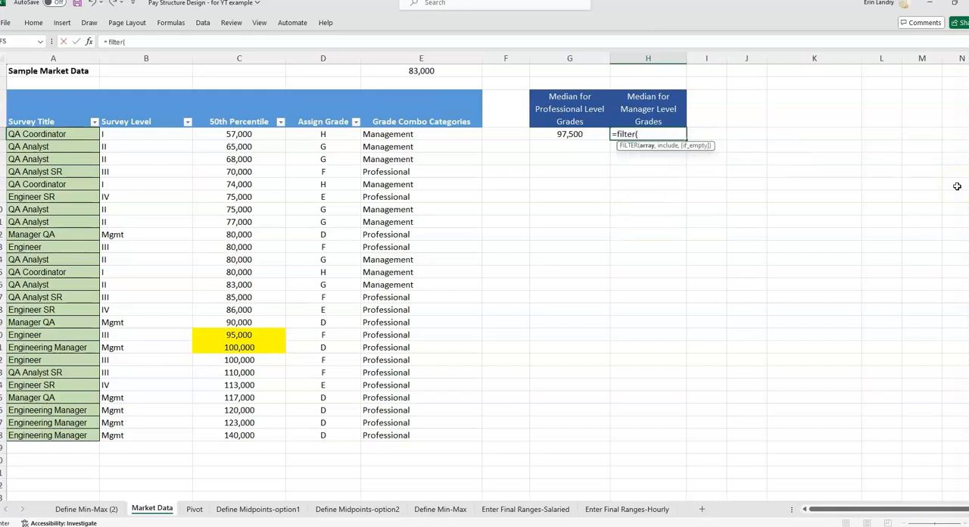
left_click_drag(231, 102, 325, 437)
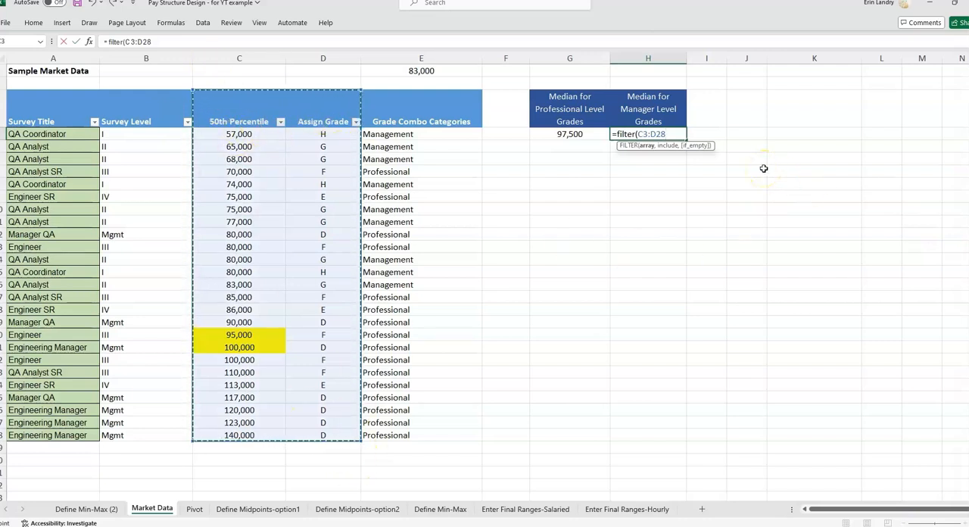
Complete the H4 FILTER formula with the include argument (D3:D28="G")+(D3:D28="H").
type(",(")
left_click_drag(322, 134, 356, 439)
type("=")
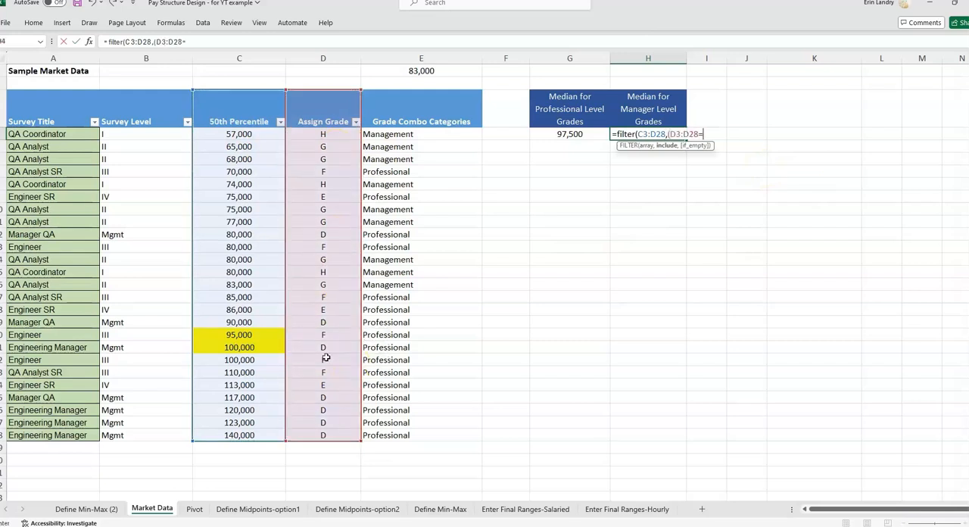
type("\"G\")+(")
left_click_drag(323, 134, 325, 441)
type("=\"H")
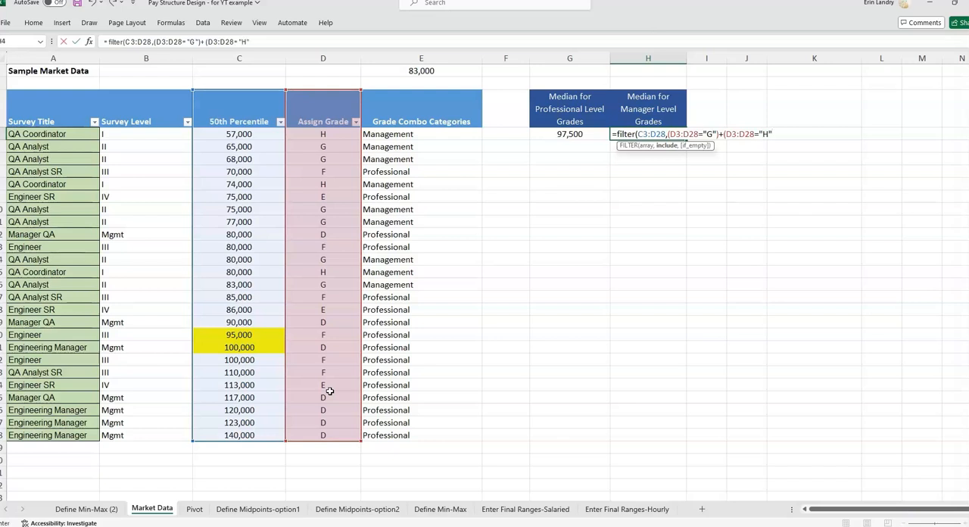
type("\"))")
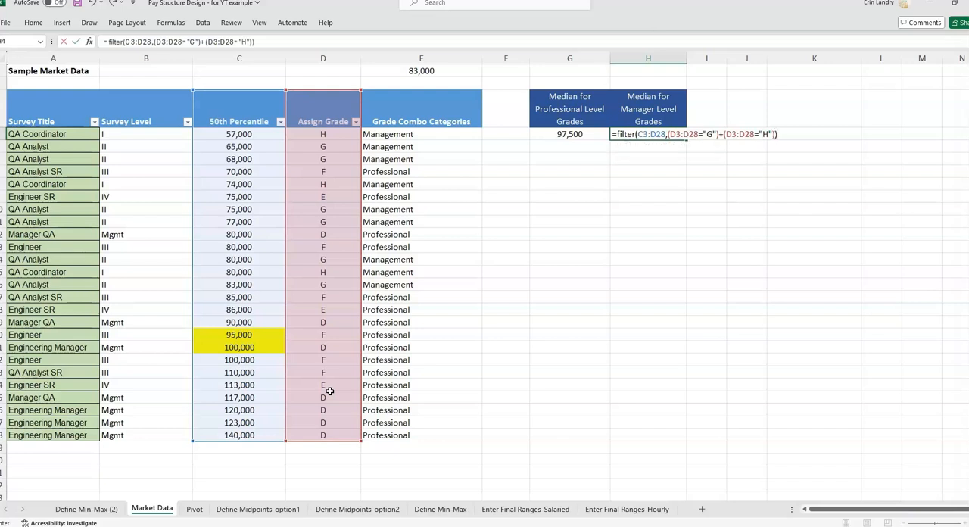
key("Return")
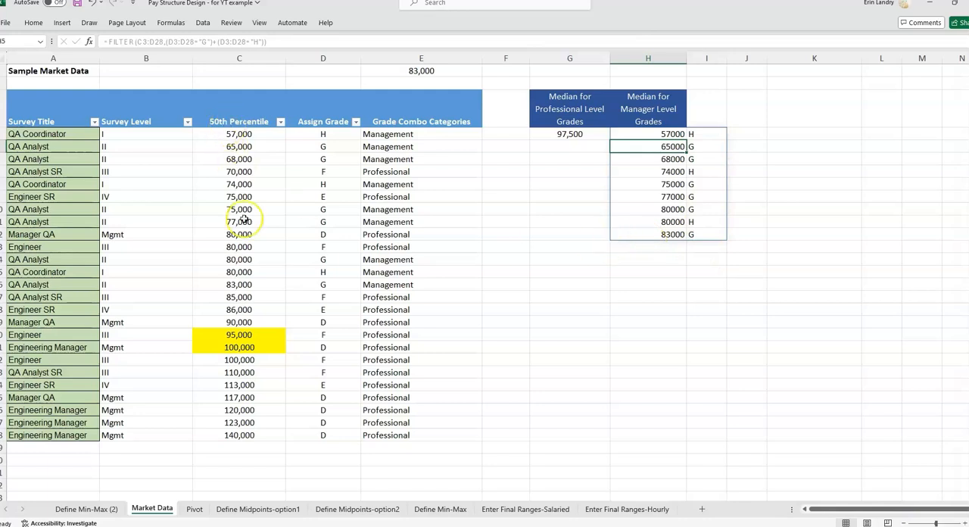
Wrap the FILTER formula in H4 in a MEDIAN function to get the median pay for grades G and H.
double_click(648, 134)
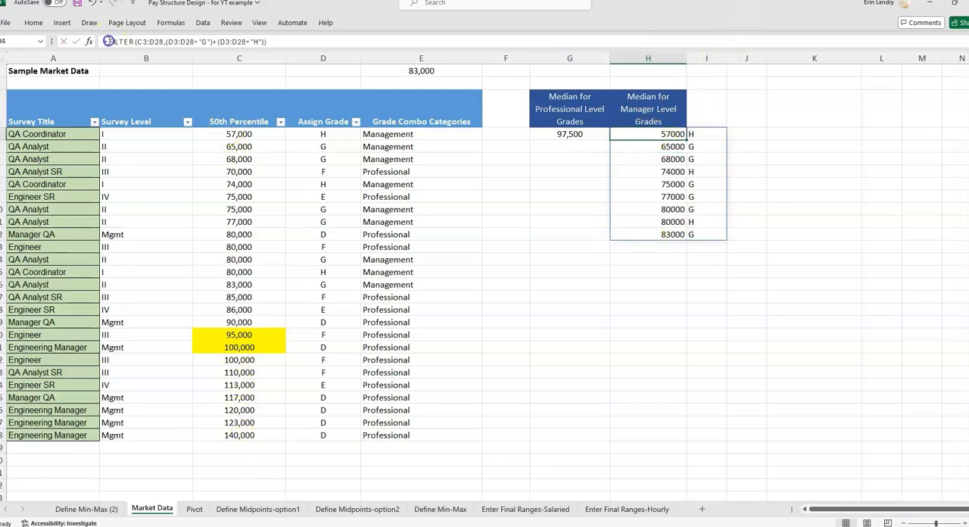
type("median(")
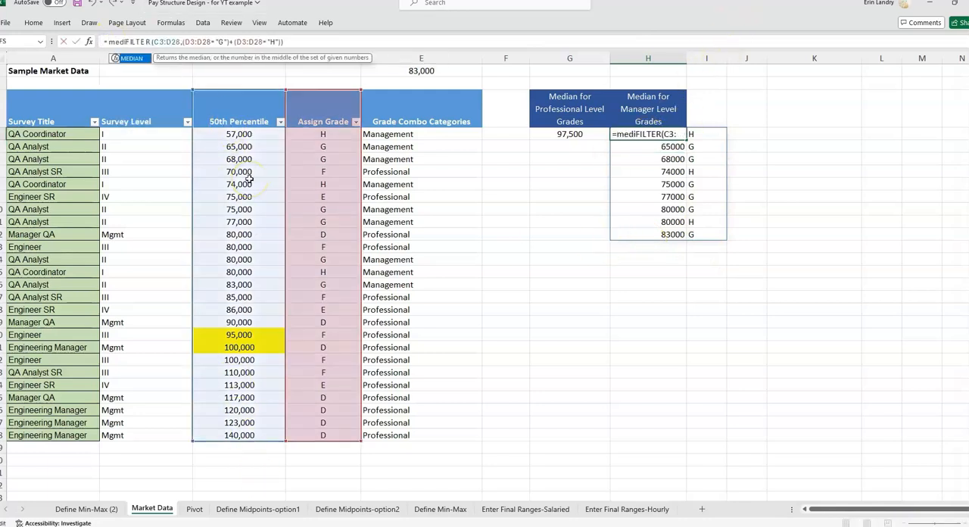
left_click(327, 42)
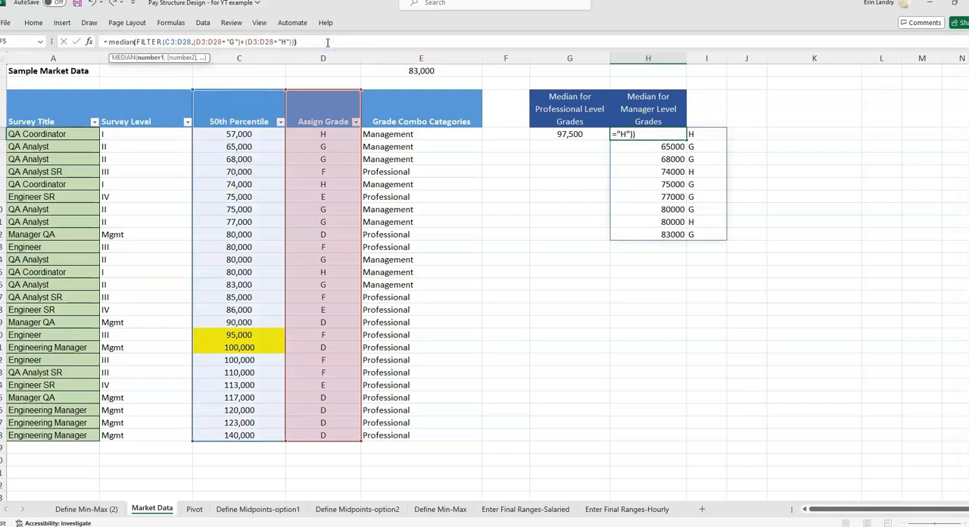
type(")")
key("Return")
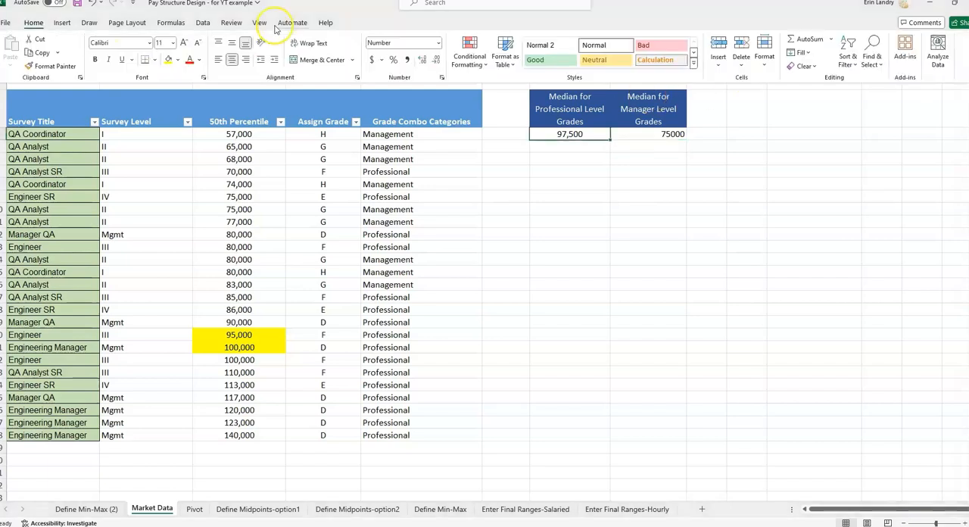
Copy the centered number format of G4 onto the manager level median in H4.
left_click(56, 67)
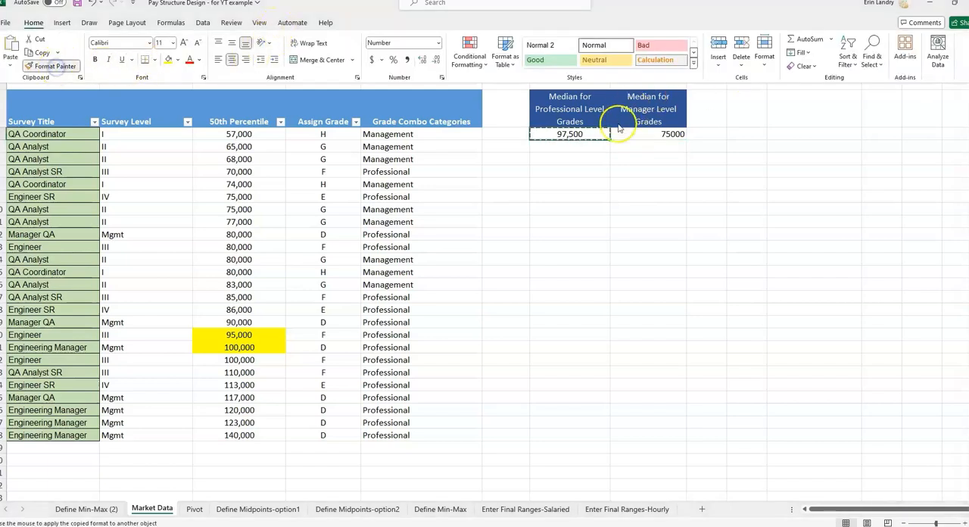
left_click(657, 134)
left_click(654, 203)
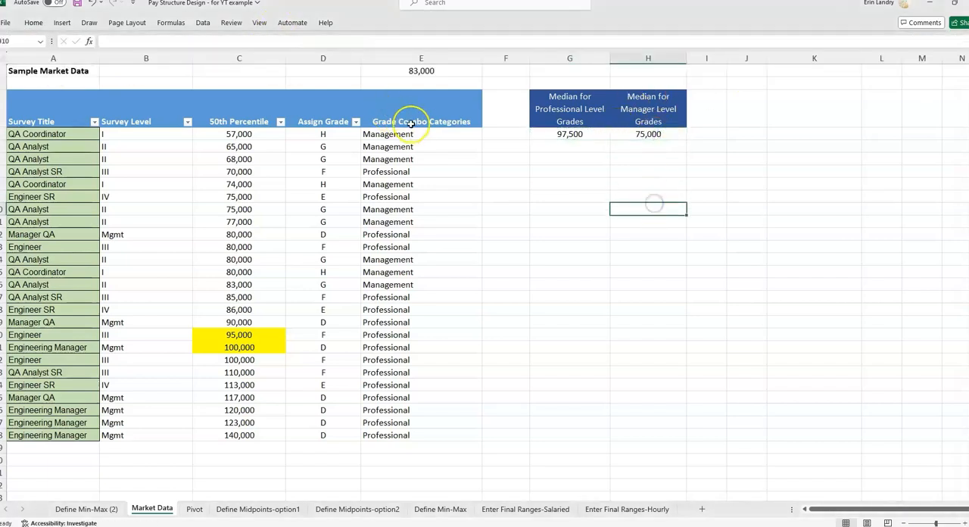
Filter the Assign Grade column to show only grades G and H.
left_click(356, 121)
left_click(266, 259)
left_click(253, 296)
left_click(253, 306)
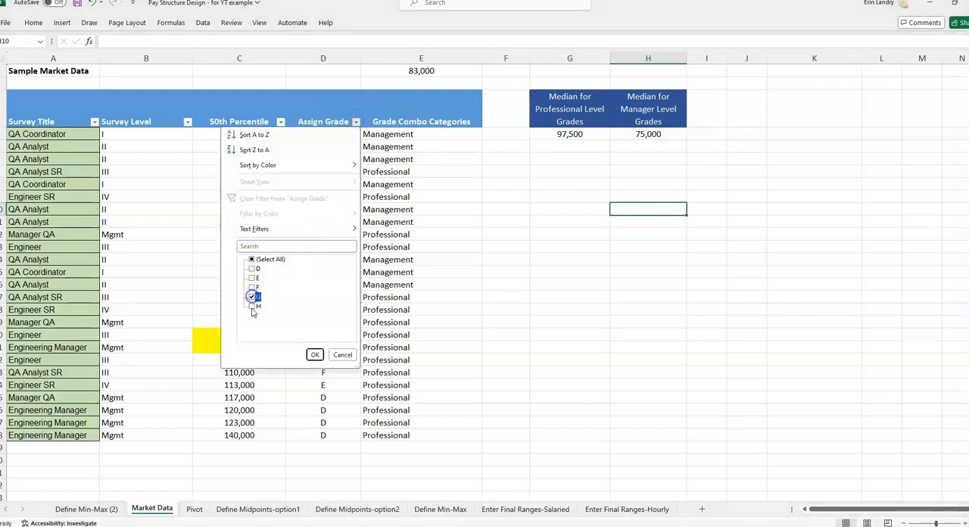
left_click(314, 353)
Check the filtered 50th Percentile values against the manager level median in H4, and clear the grade filter.
left_click_drag(238, 134, 265, 230)
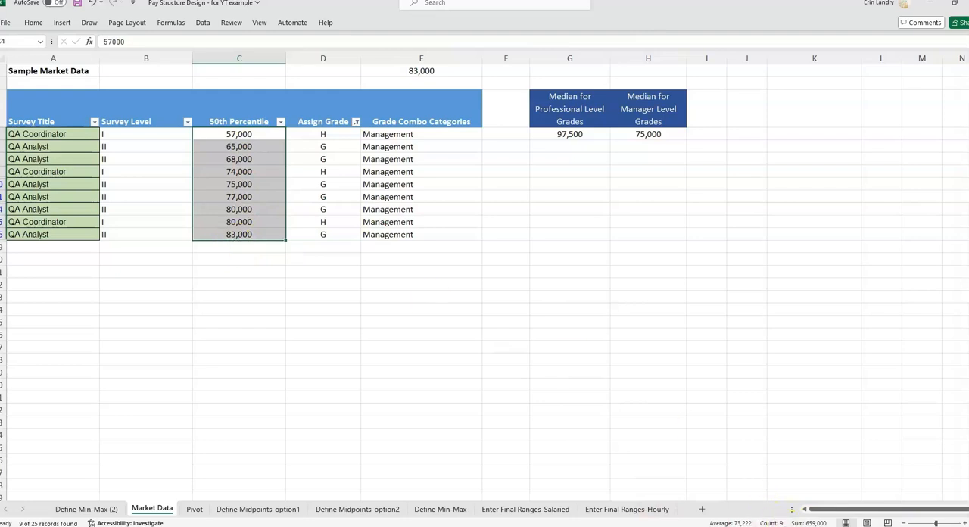
left_click_drag(268, 134, 252, 231)
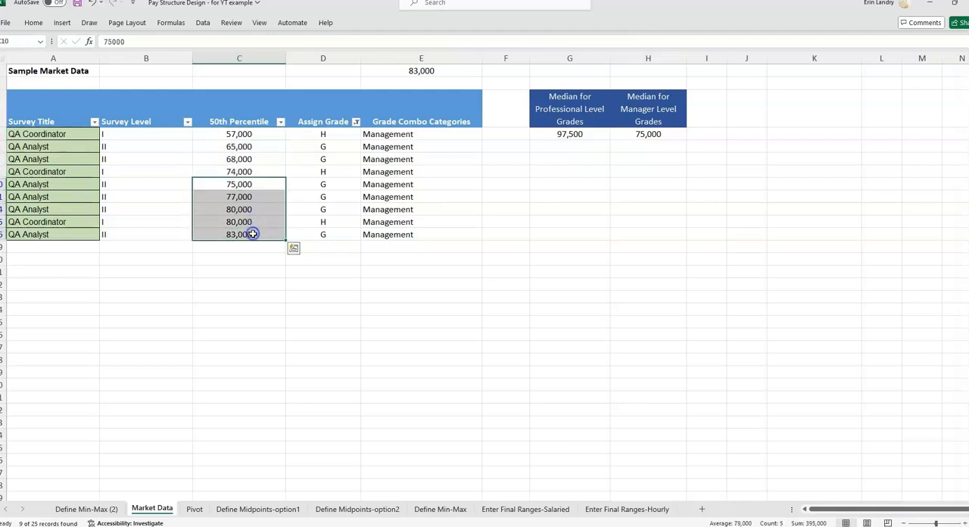
left_click(238, 185)
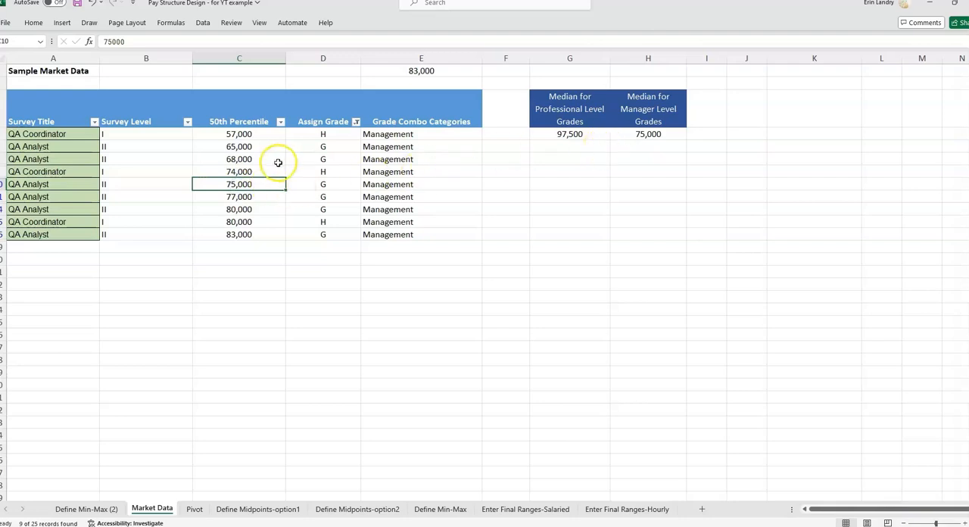
left_click(261, 181)
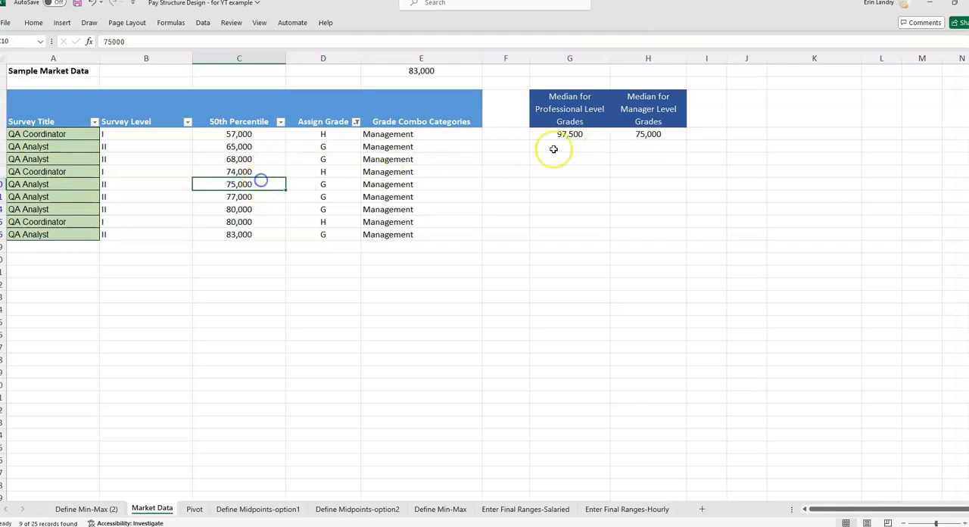
left_click(672, 117)
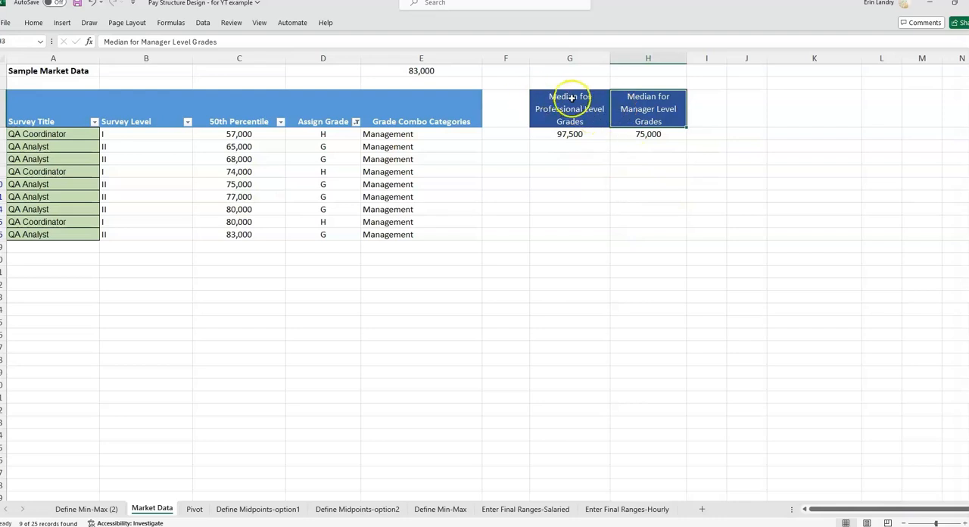
left_click(202, 23)
left_click(509, 38)
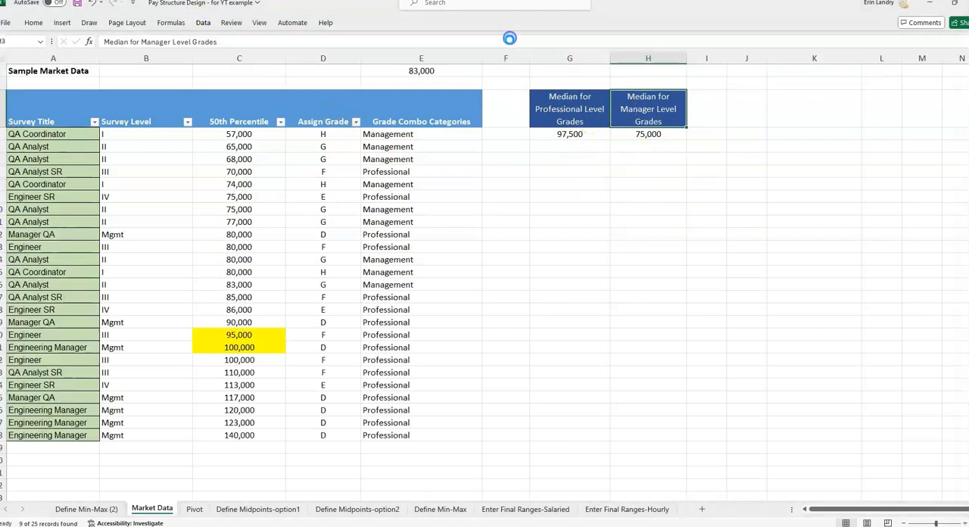
Examine the overall MEDIAN formula in E1 and the column it references.
left_click(244, 58)
left_click(436, 68)
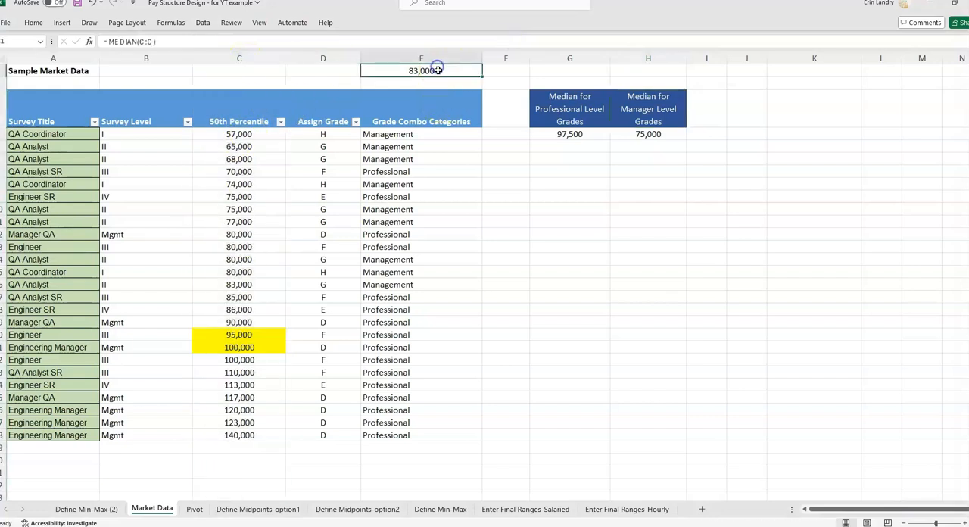
double_click(447, 71)
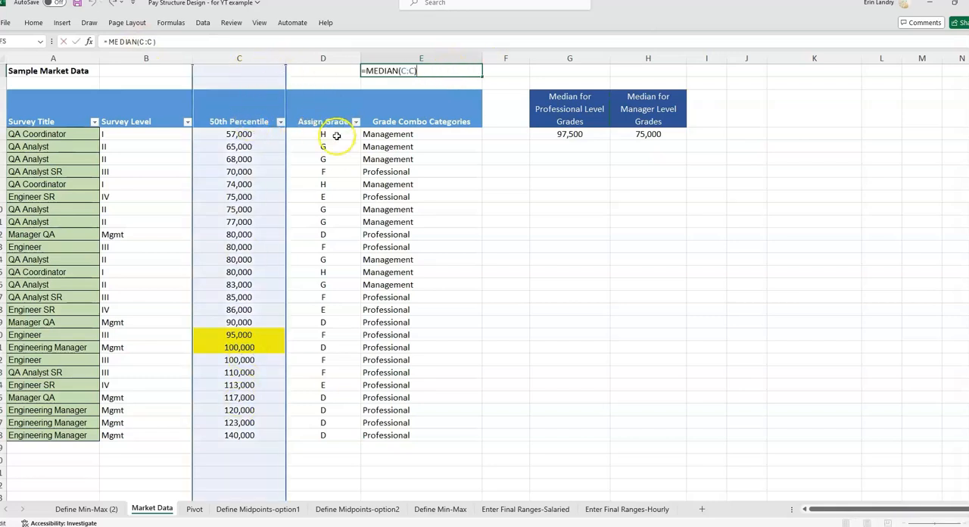
key("ctrl+Return")
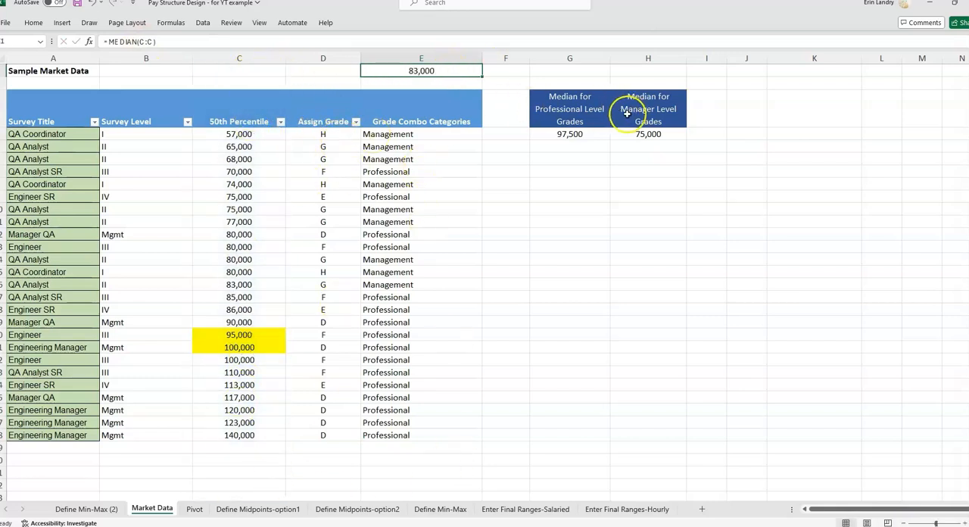
Review the grade letters listed above the professional and manager median columns on the Define Min-Max (2) sheet.
left_click(104, 513)
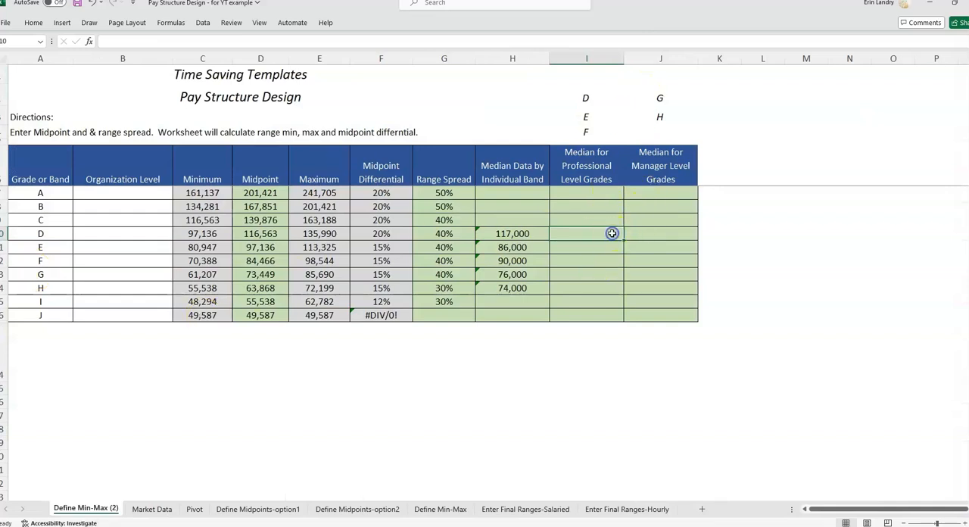
left_click(581, 120)
left_click(582, 96)
left_click(585, 118)
left_click(585, 132)
left_click(584, 97)
left_click(659, 97)
left_click(657, 128)
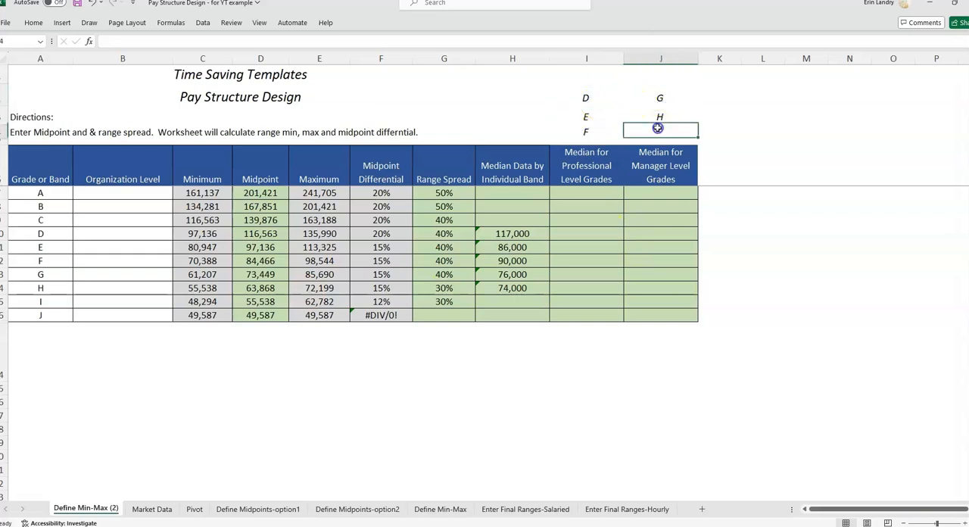
Compare the Market Data medians with the Pivot sheet's medians by grade category, closing the PivotTable field list.
left_click(152, 509)
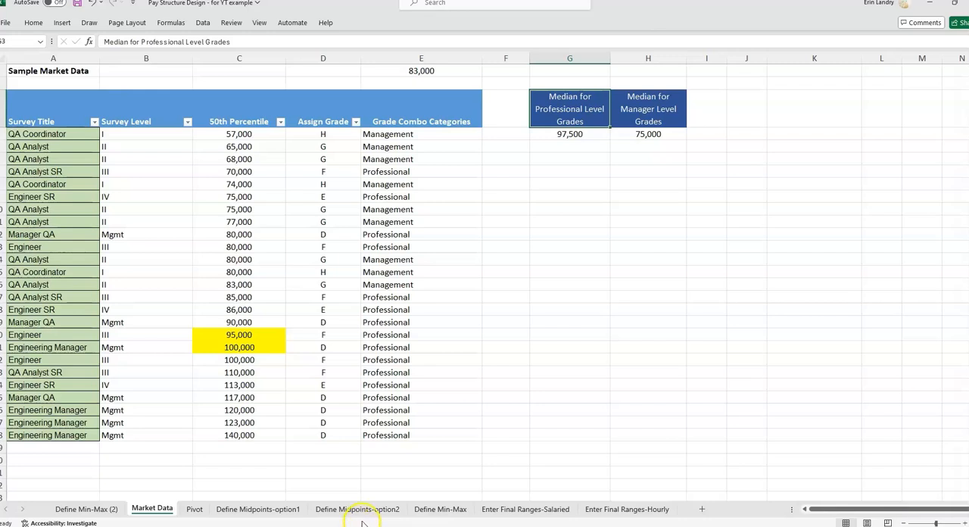
left_click(195, 509)
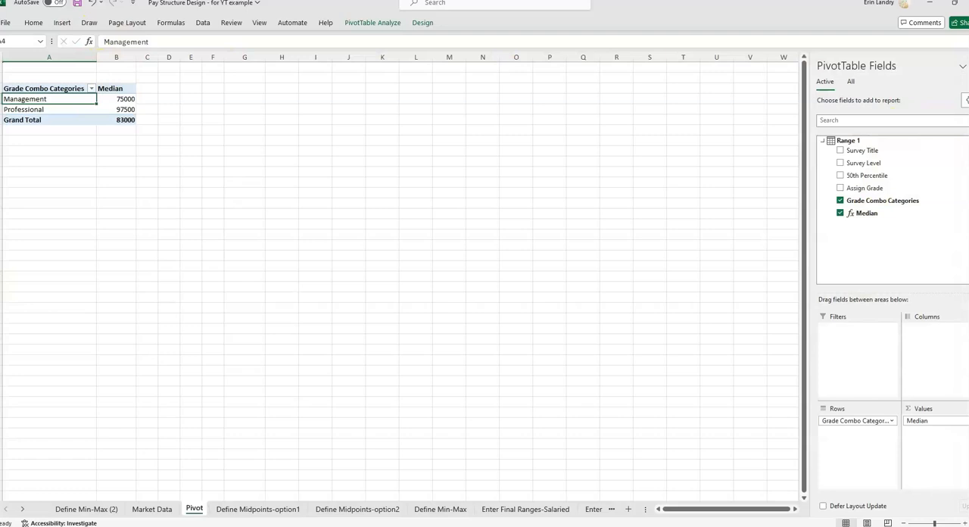
left_click(968, 66)
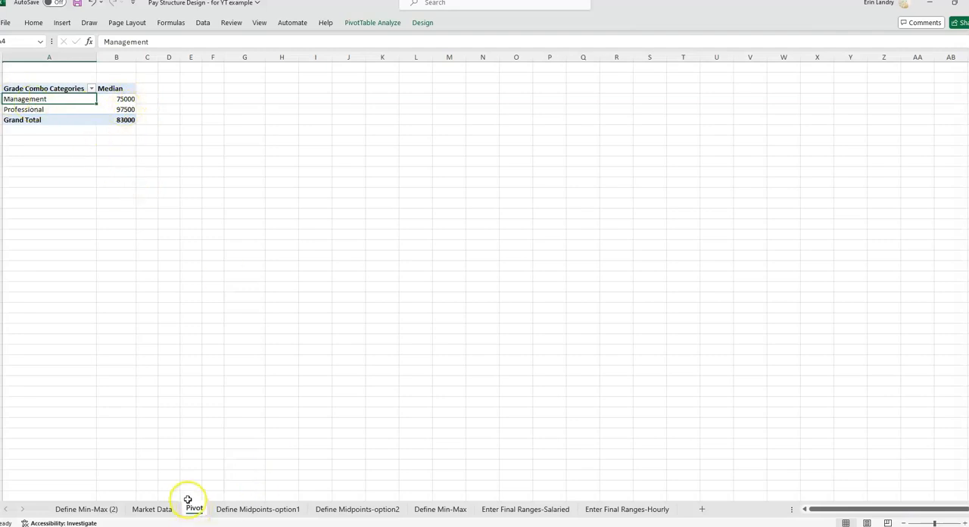
left_click(155, 509)
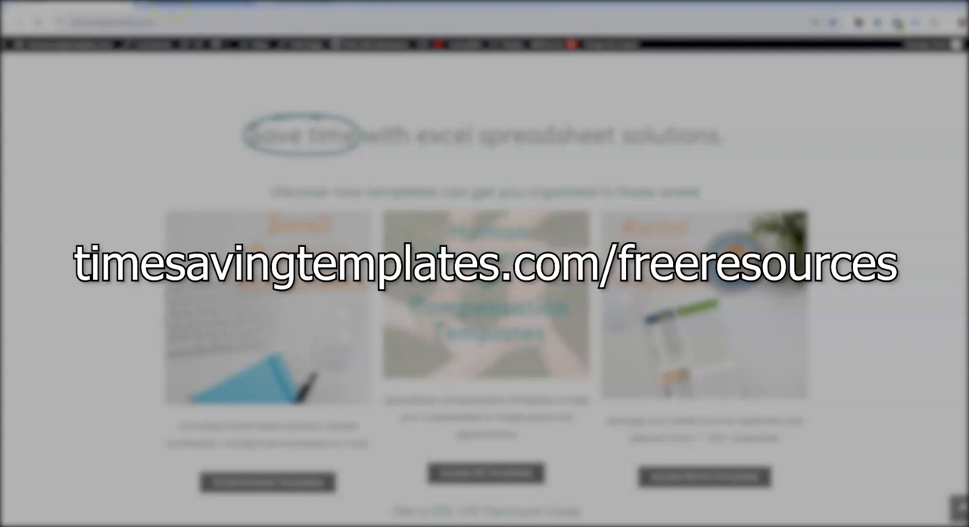
Switch to the browser and look through the FreeResources page of timesavingtemplates.com.
left_click(168, 8)
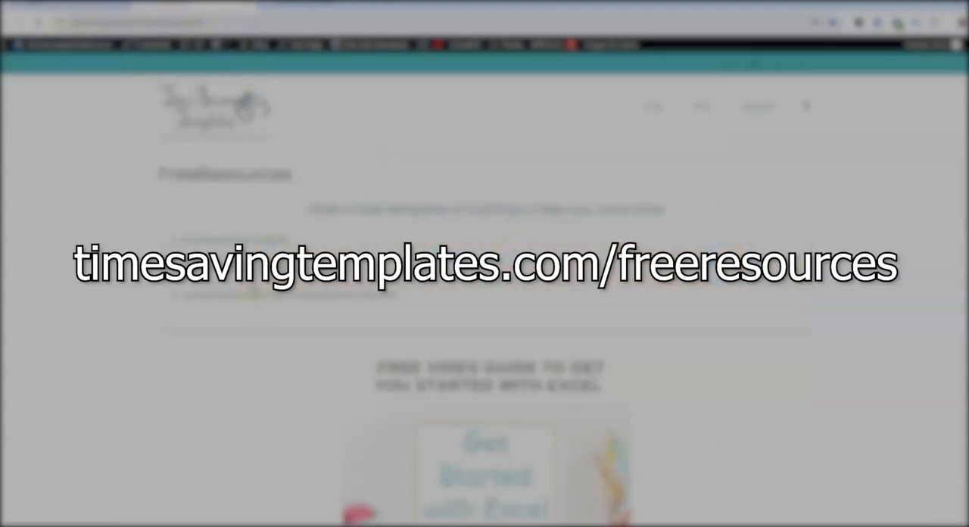
scroll(303, 365, "down", 3)
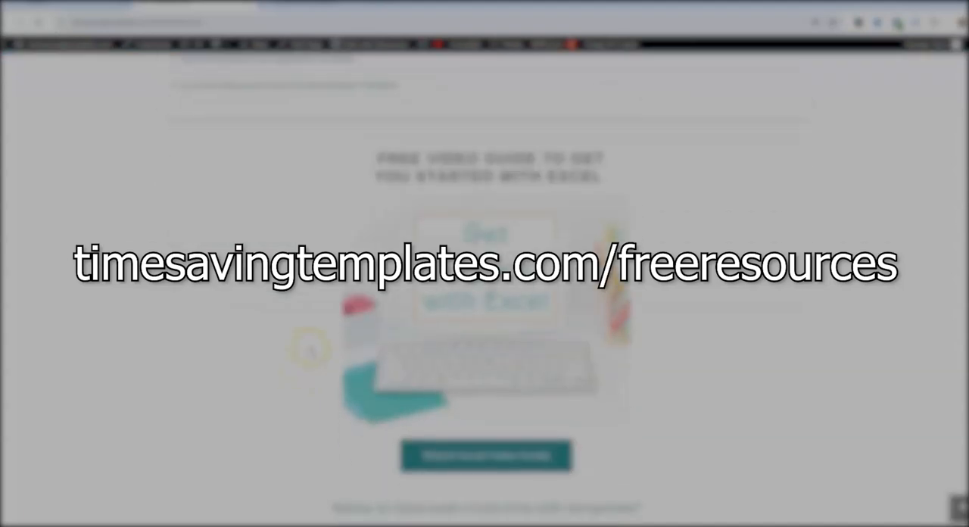
scroll(312, 345, "down", 3)
scroll(316, 348, "up", 3)
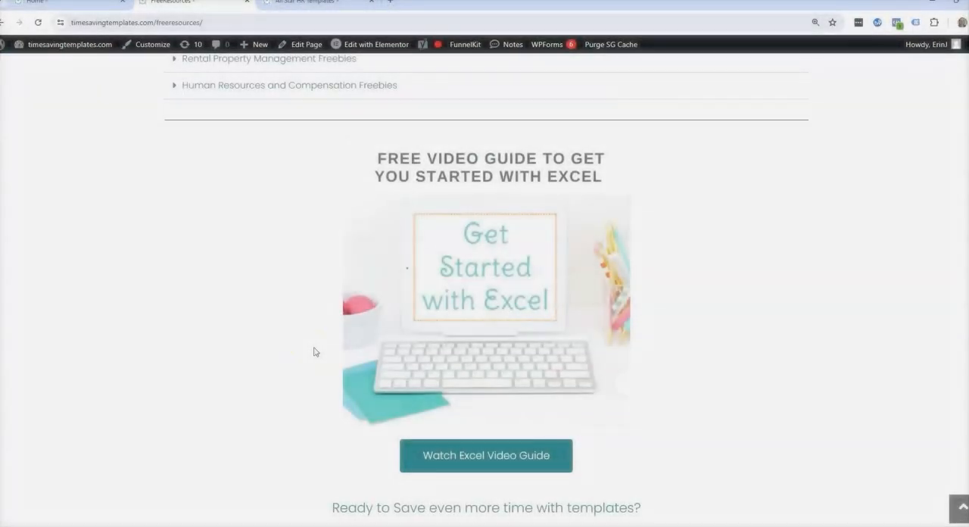
scroll(315, 351, "up", 3)
left_click(262, 171)
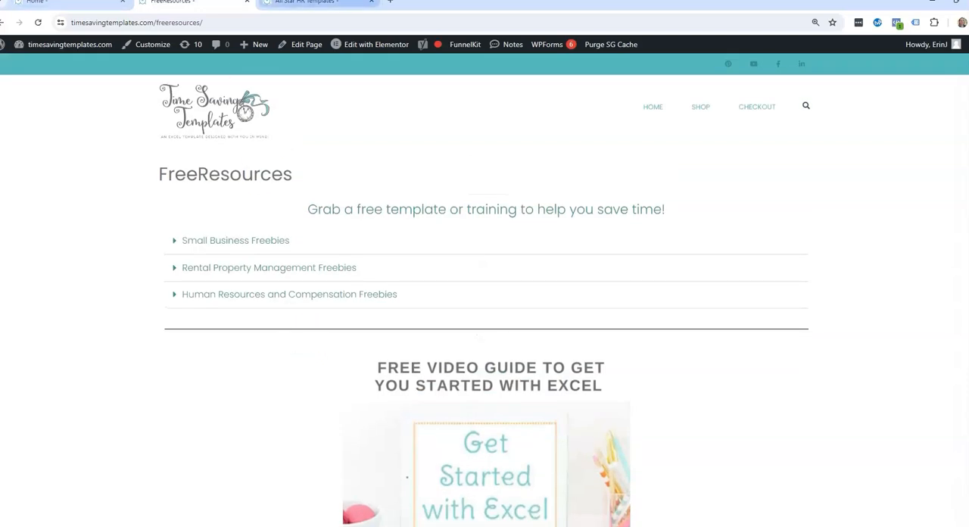
mouse_move(571, 525)
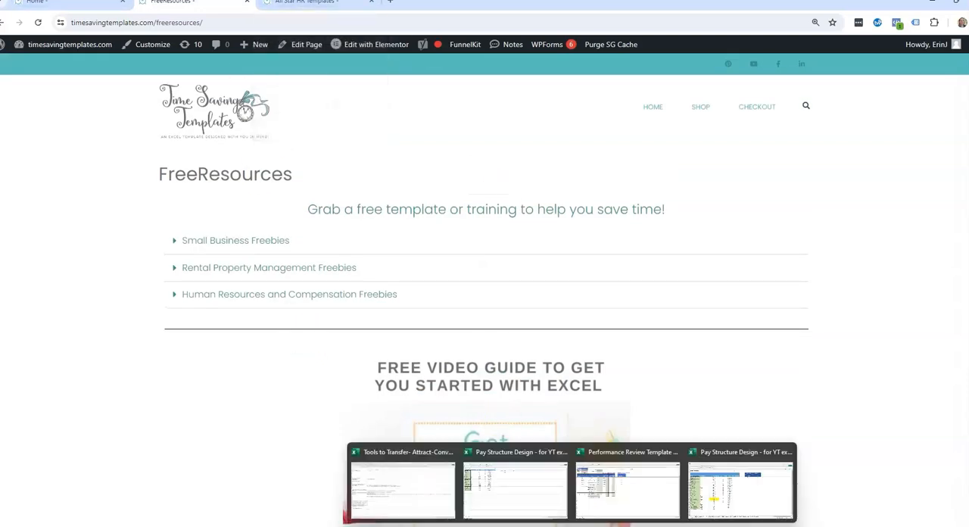
mouse_move(519, 456)
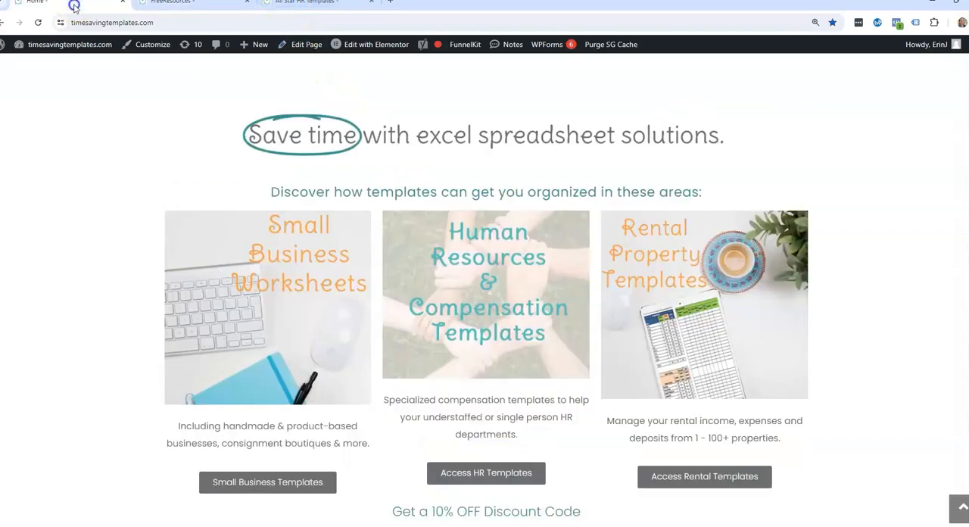
View the site's home page and the module overview on the All Star HR Templates page.
left_click(74, 3)
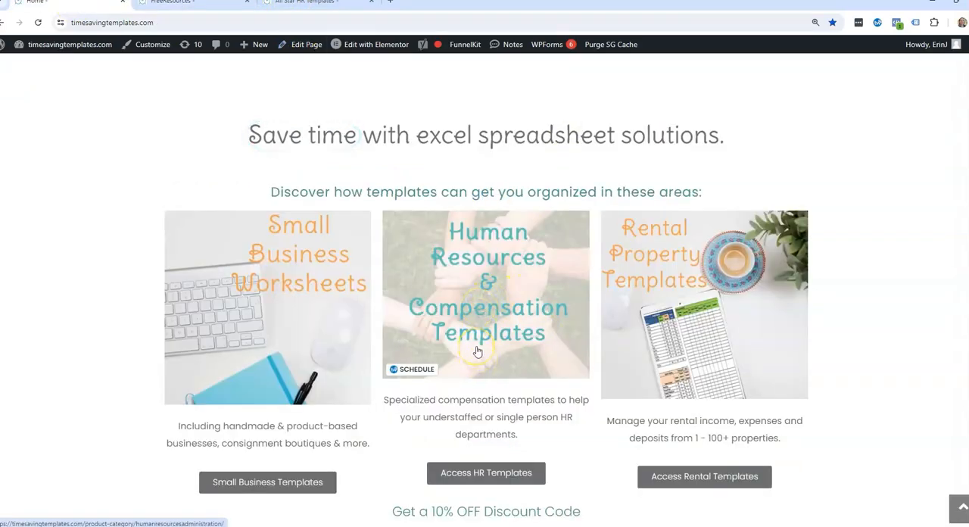
left_click(301, 3)
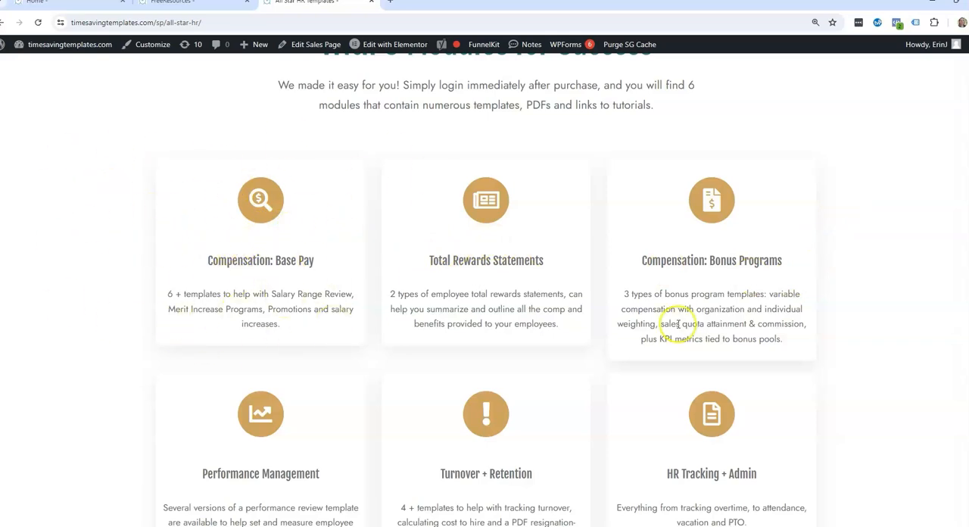
scroll(679, 324, "down", 1)
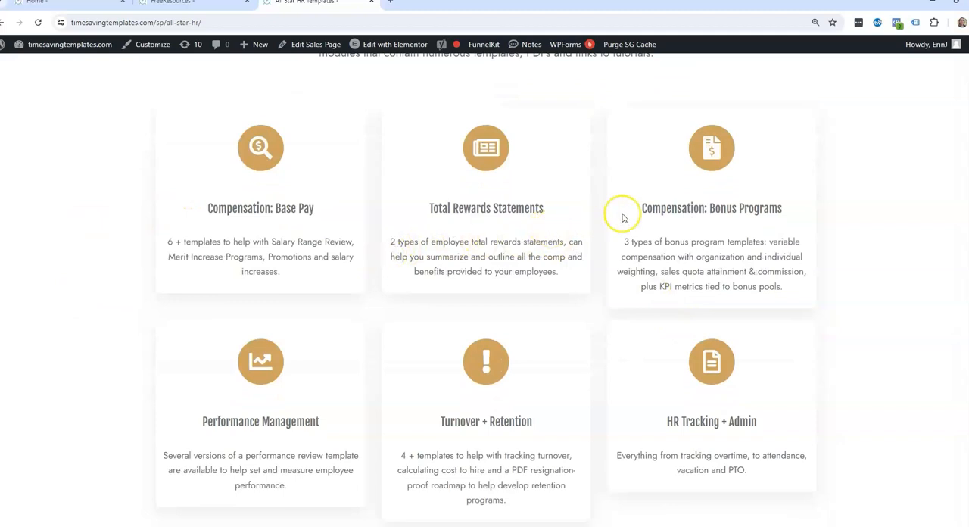